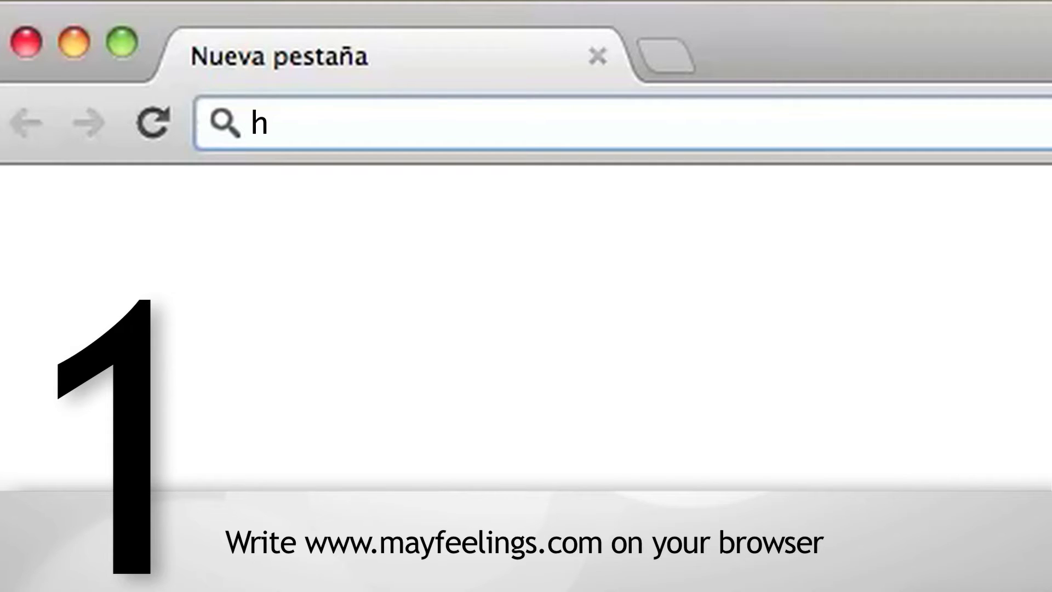
{"action": "type", "text": "ayfeelings.com"}
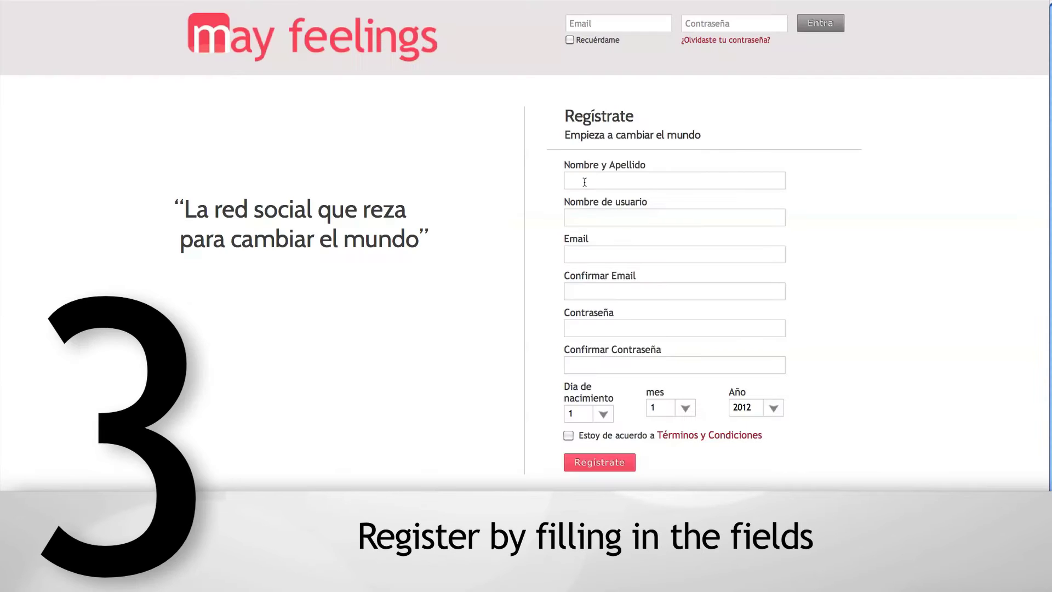
{"action": "left_click", "coordinate": [644, 178]}
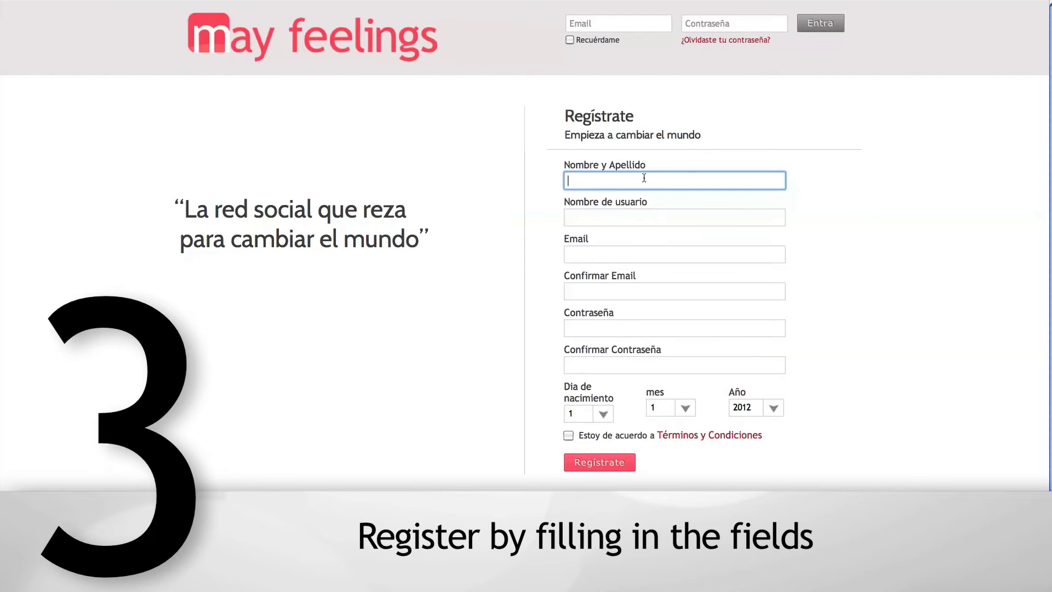
- Fill in the full name, username, e-mail and its confirmation, and password and its confirmation
{"action": "key", "text": "Tab"}
{"action": "key", "text": "Tab"}
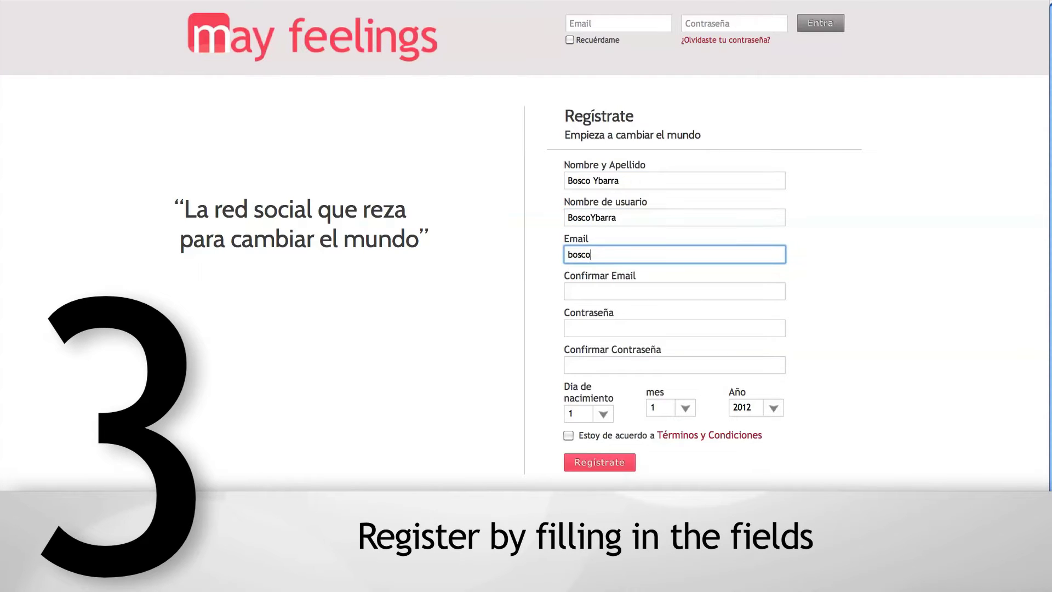
{"action": "left_click", "coordinate": [594, 293]}
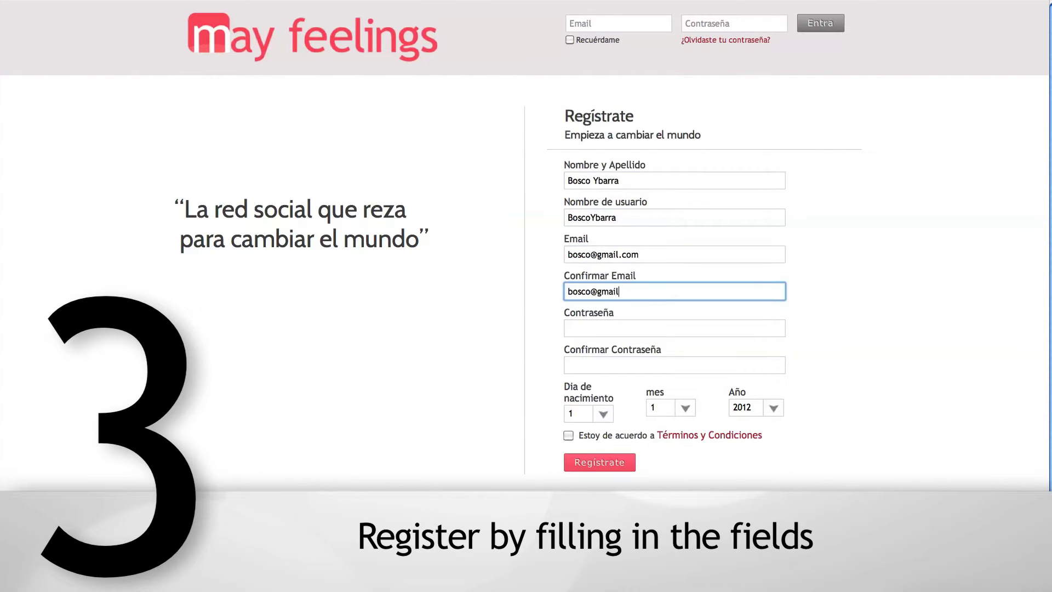
{"action": "key", "text": "Tab"}
{"action": "type", "text": "*******"}
{"action": "key", "text": "Tab"}
{"action": "type", "text": "*******"}
{"action": "left_click", "coordinate": [603, 420]}
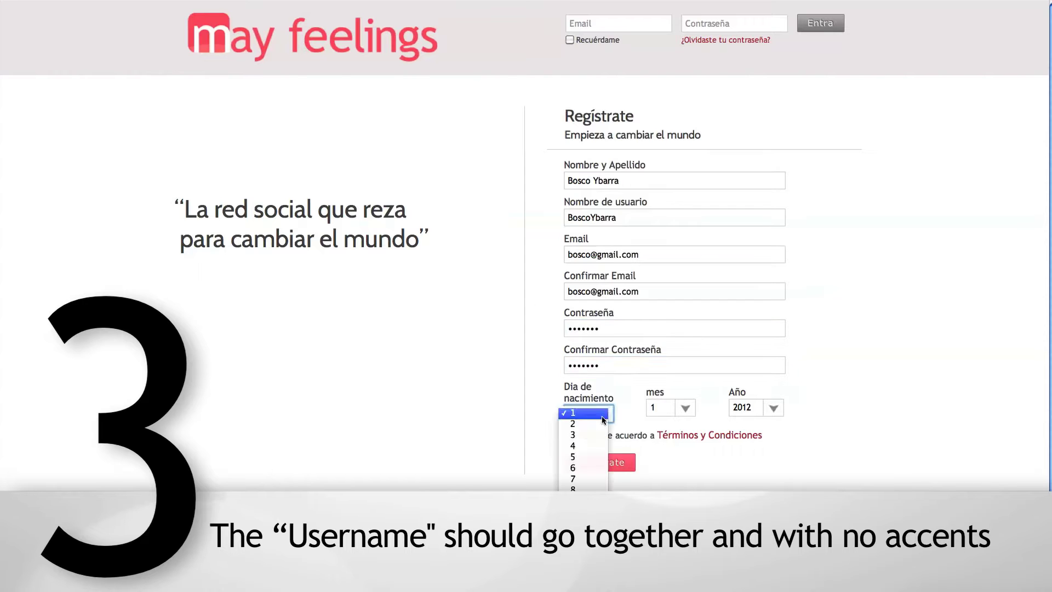
{"action": "left_click", "coordinate": [581, 479]}
{"action": "left_click", "coordinate": [674, 408]}
{"action": "left_click", "coordinate": [658, 429]}
{"action": "left_click", "coordinate": [756, 407]}
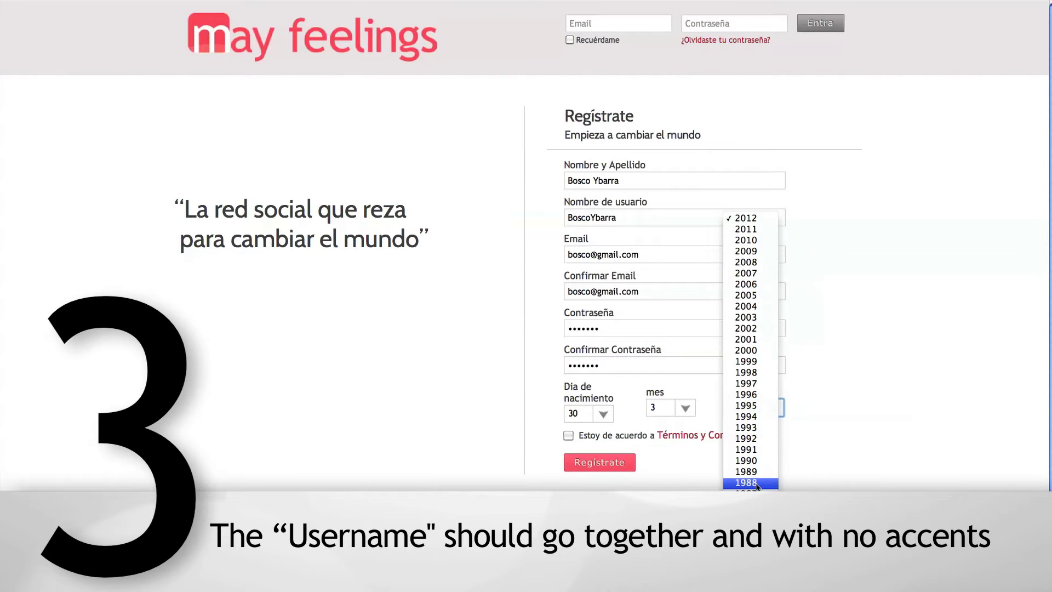
{"action": "left_click", "coordinate": [746, 483]}
{"action": "left_click", "coordinate": [569, 435]}
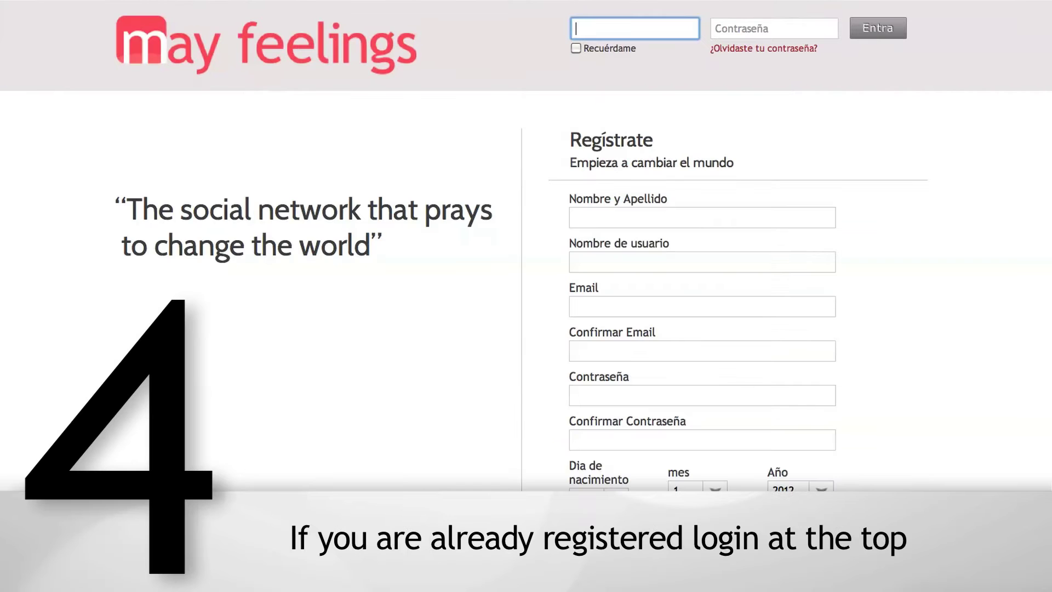
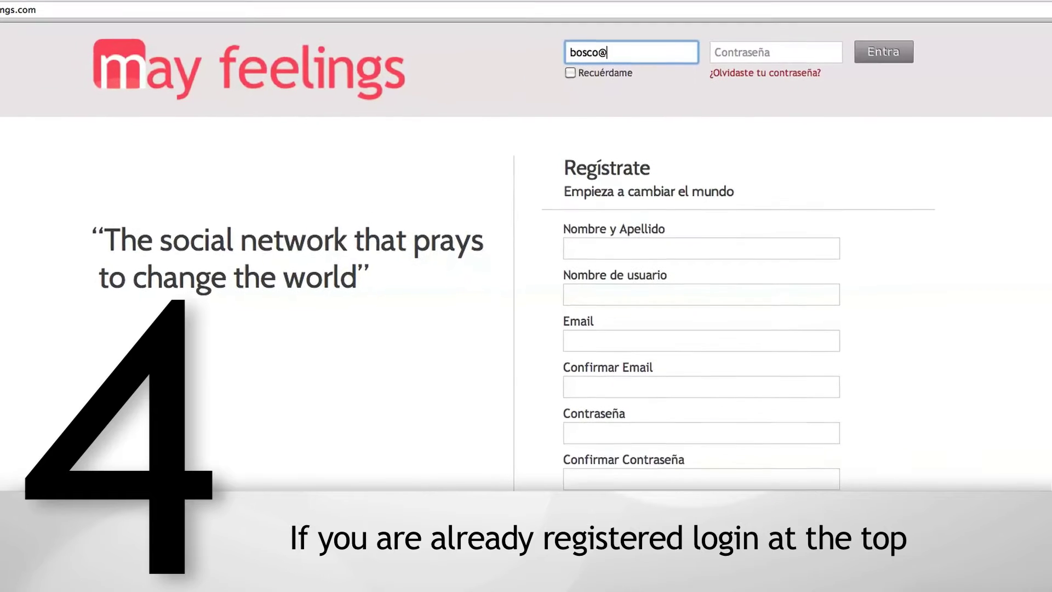
- Log in with the account e-mail and password, with Recuérdame ticked
{"action": "key", "text": "Tab"}
{"action": "type", "text": "•••••••"}
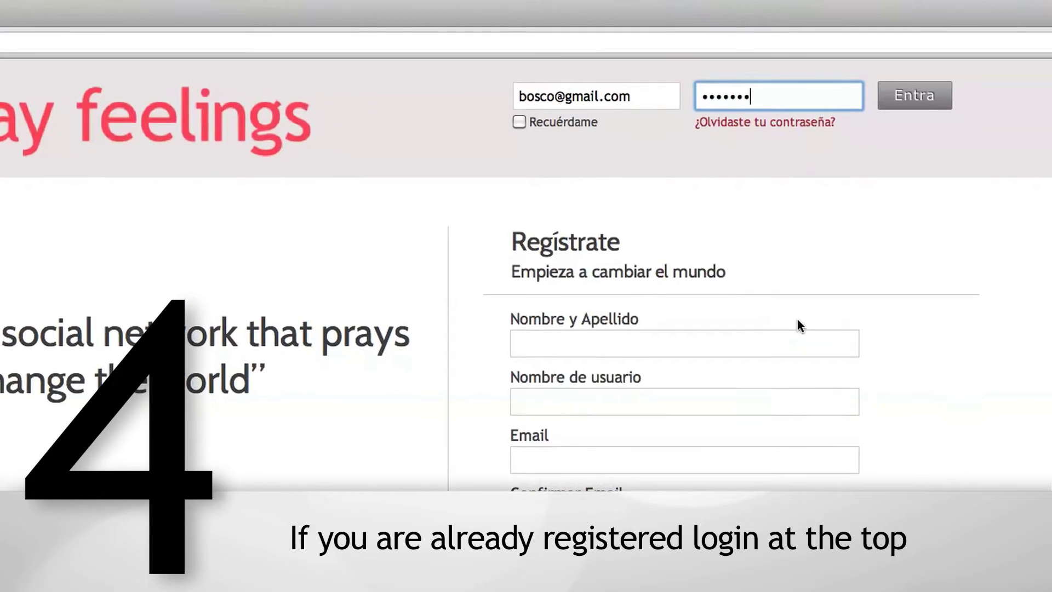
{"action": "left_click", "coordinate": [502, 128]}
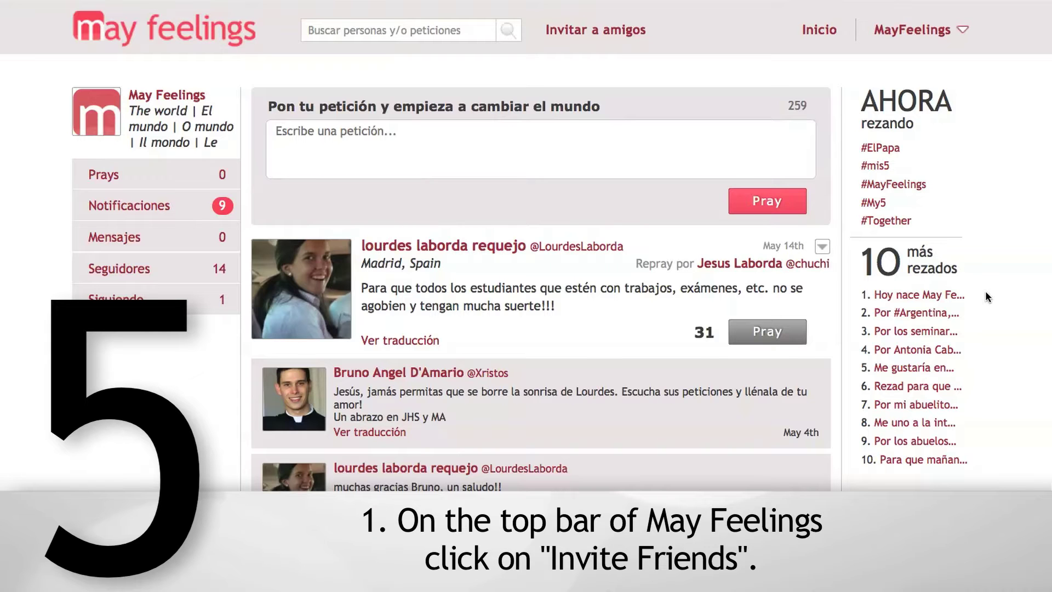
- Start importing friends' contacts from Gmail and grant access to the Google contacts
{"action": "left_click", "coordinate": [618, 34]}
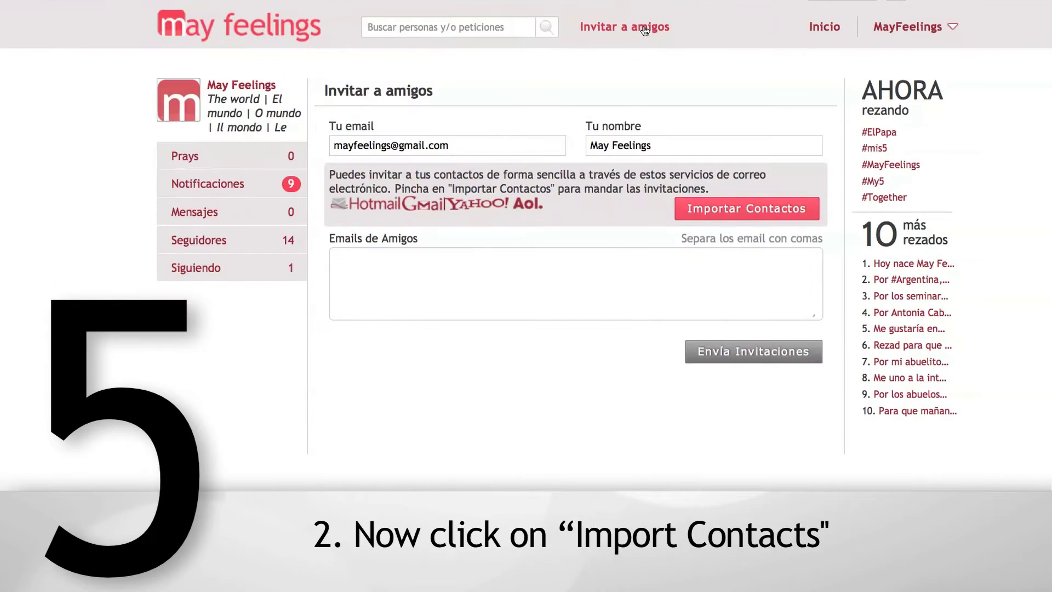
{"action": "left_click", "coordinate": [752, 211]}
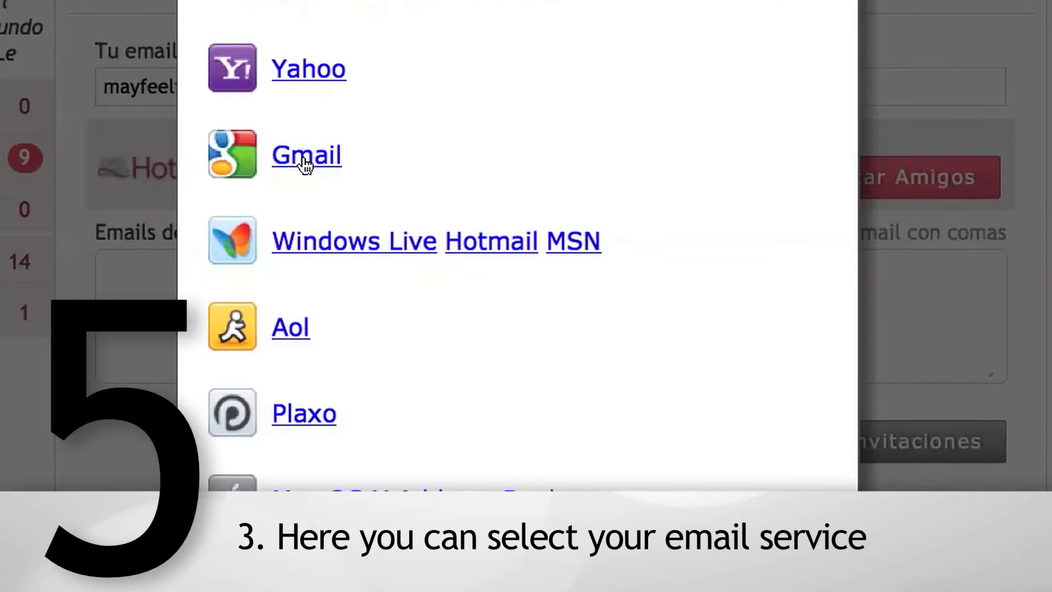
{"action": "left_click", "coordinate": [306, 155]}
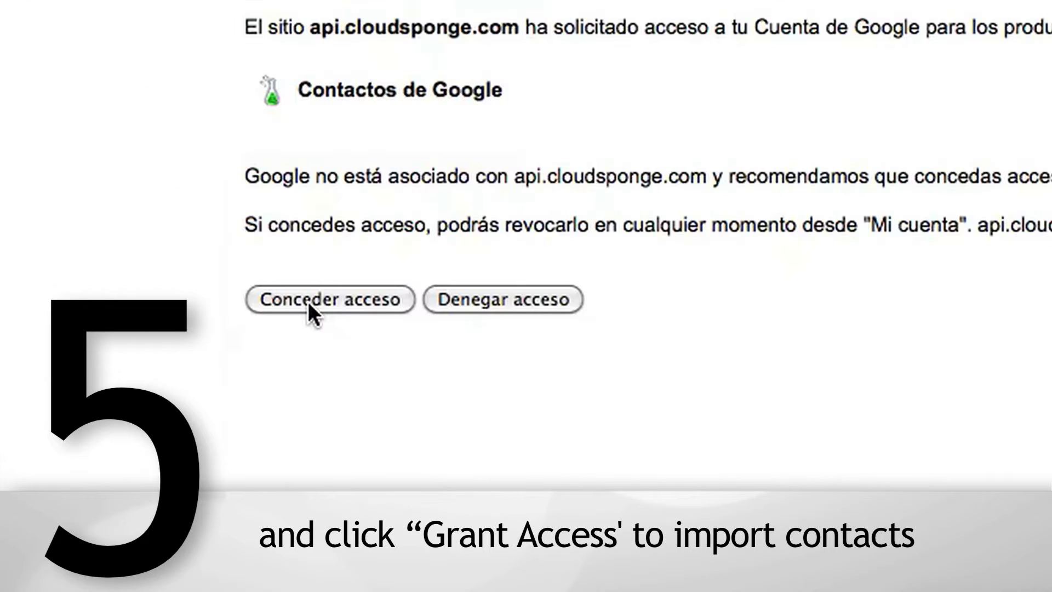
{"action": "left_click", "coordinate": [308, 301]}
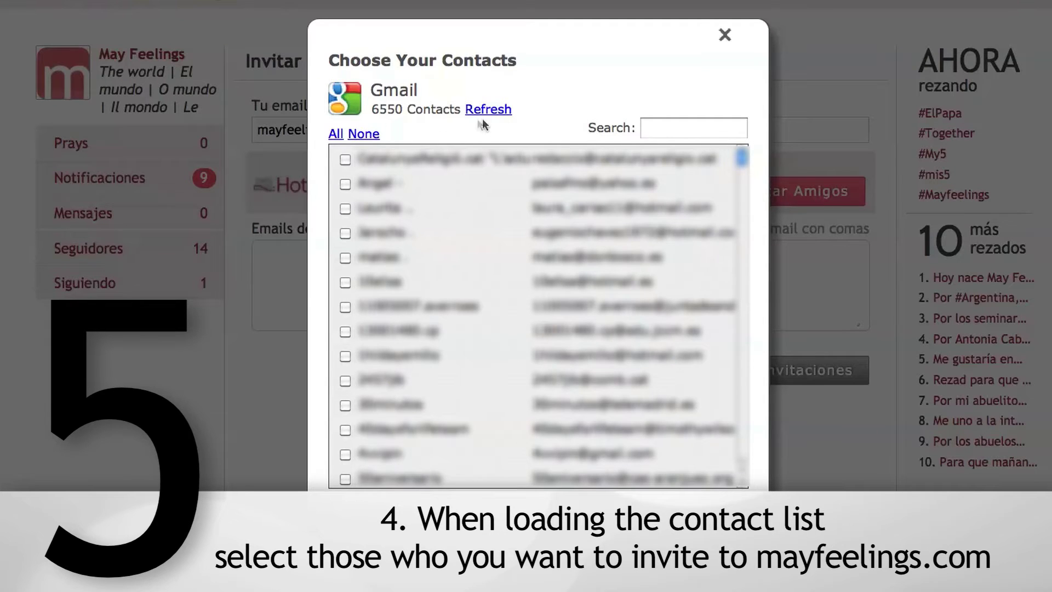
- Select all Gmail contacts except four, and add them to the invitation list
{"action": "left_click", "coordinate": [334, 134]}
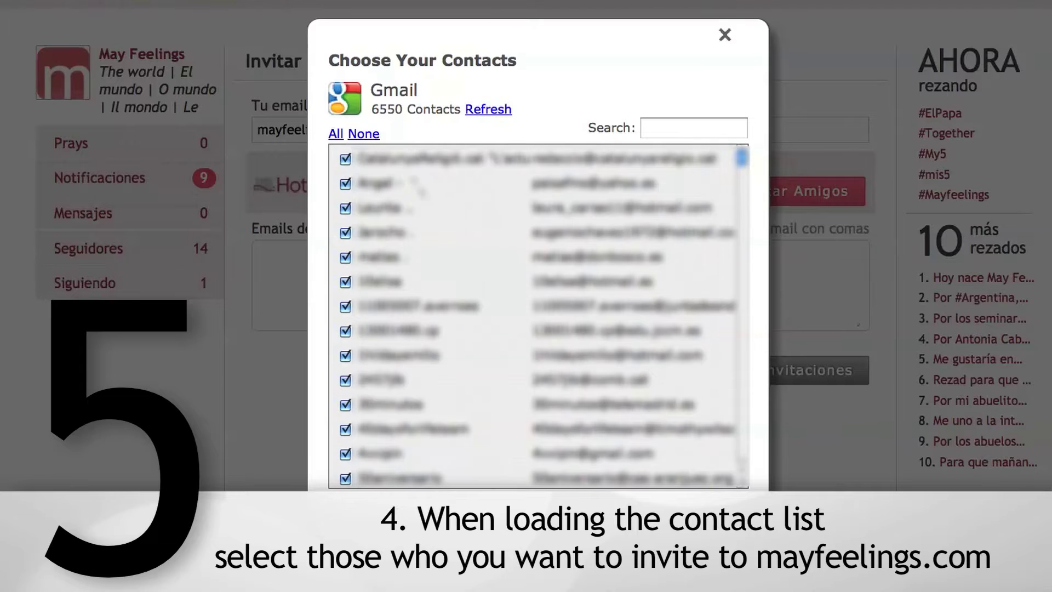
{"action": "scroll", "coordinate": [422, 200], "scroll_direction": "down", "scroll_amount": 3}
{"action": "left_click", "coordinate": [345, 232]}
{"action": "left_click", "coordinate": [345, 207]}
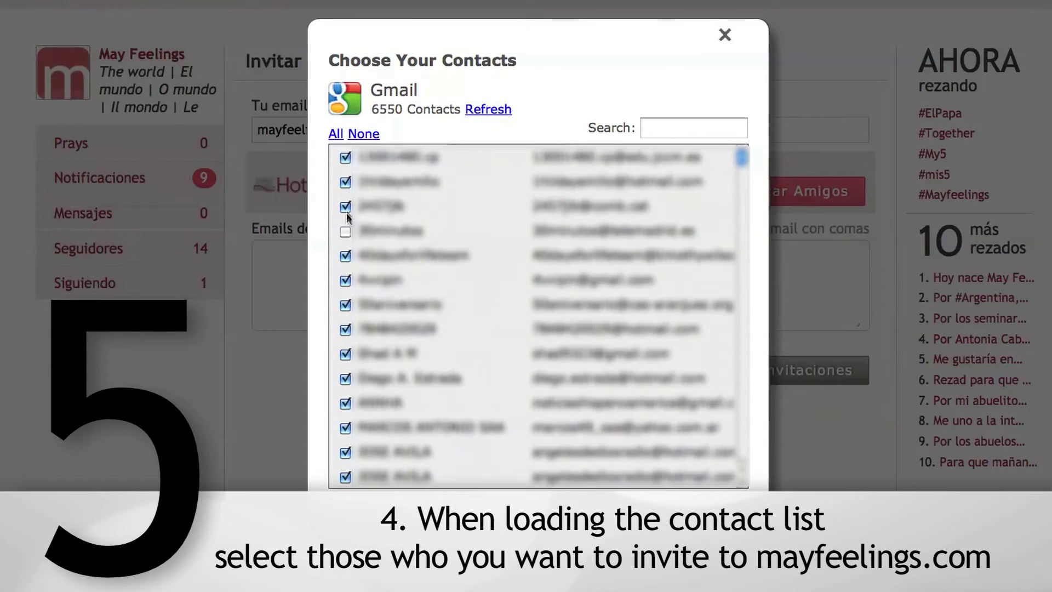
{"action": "left_click", "coordinate": [345, 256]}
{"action": "scroll", "coordinate": [400, 348], "scroll_direction": "down", "scroll_amount": 1}
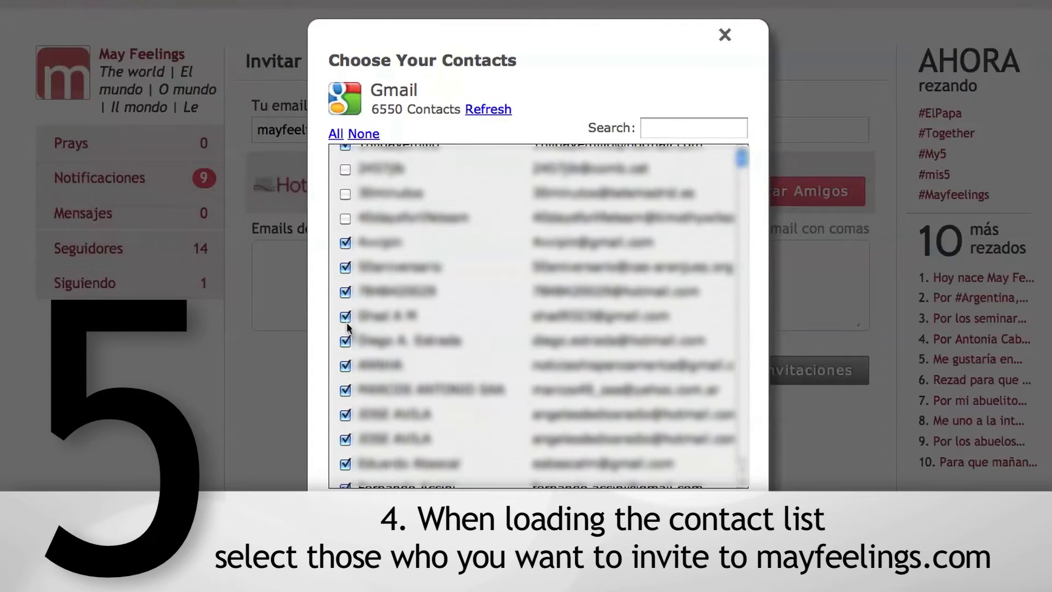
{"action": "left_click", "coordinate": [346, 317]}
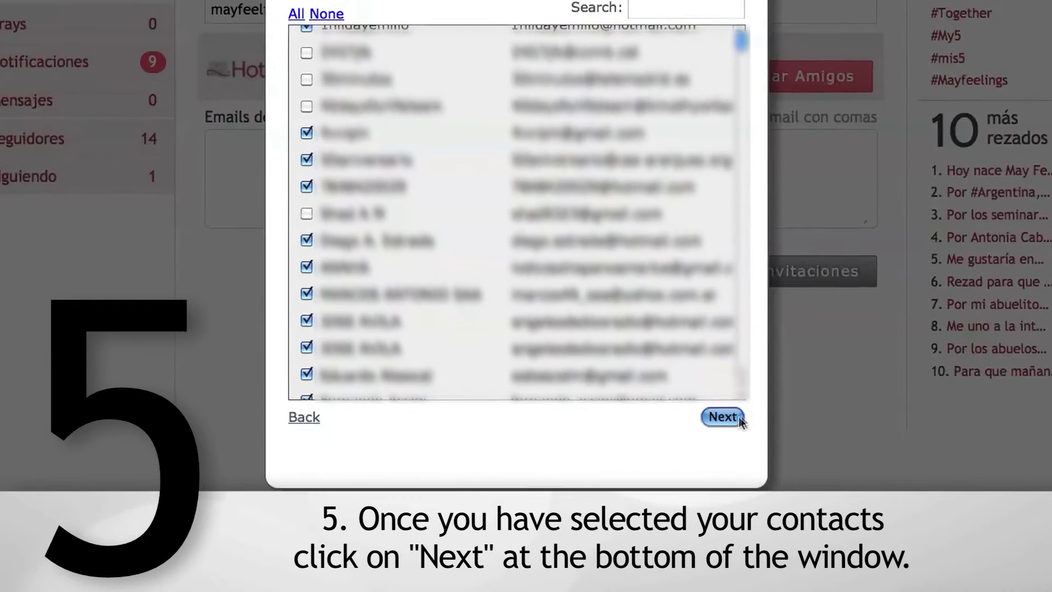
{"action": "left_click", "coordinate": [757, 394]}
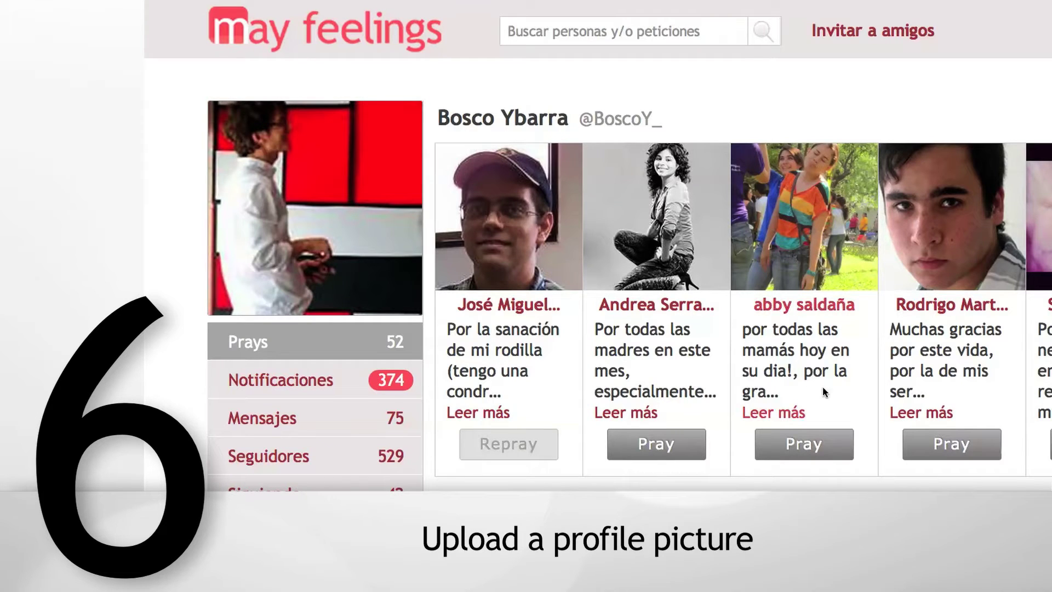
- Open Cargar foto on the profile picture and choose an image file to upload
{"action": "mouse_move", "coordinate": [383, 299]}
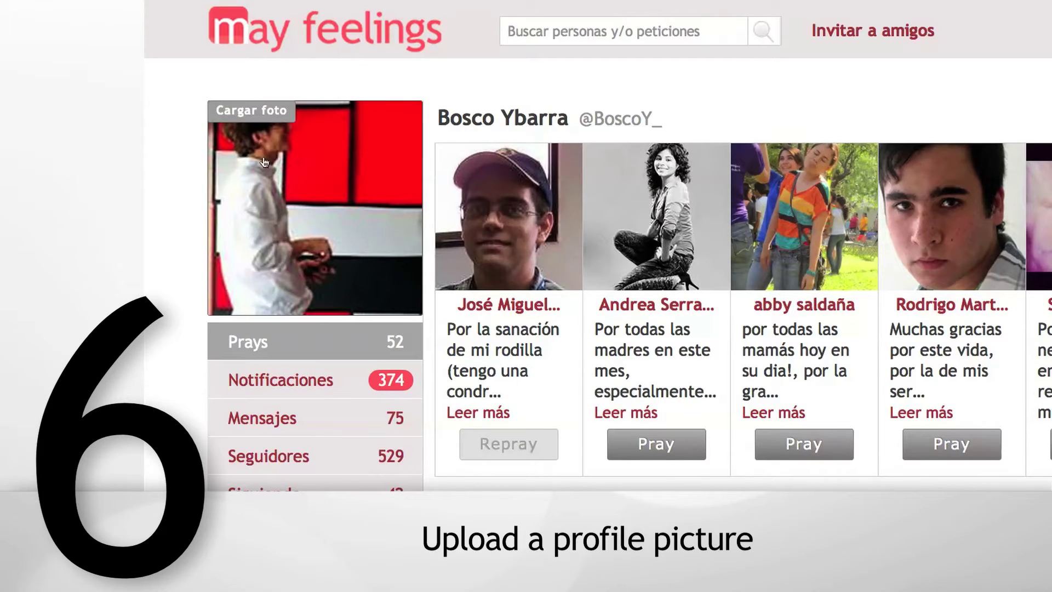
{"action": "left_click", "coordinate": [255, 116]}
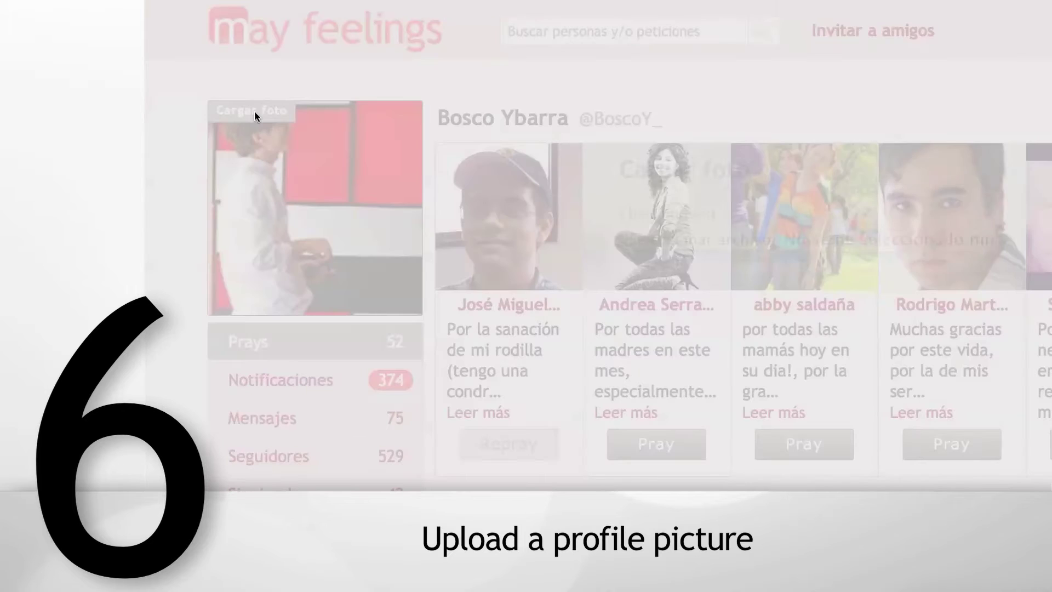
{"action": "left_click", "coordinate": [532, 241]}
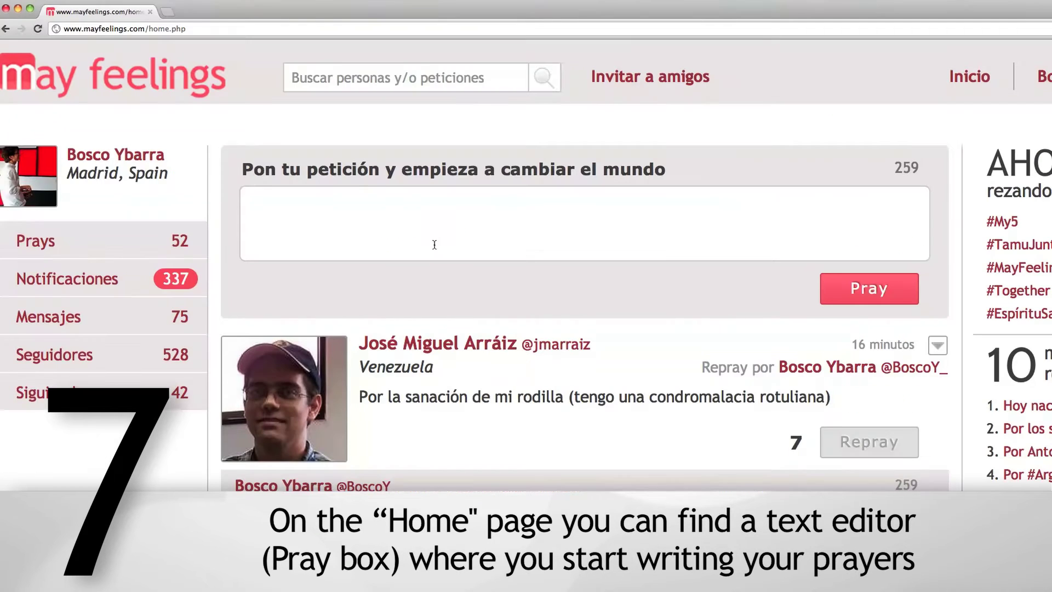
- Publish the prayer explaining the text editor, then open a comment box and the post's Eliminar option
{"action": "type", "text": "Este editor de te"}
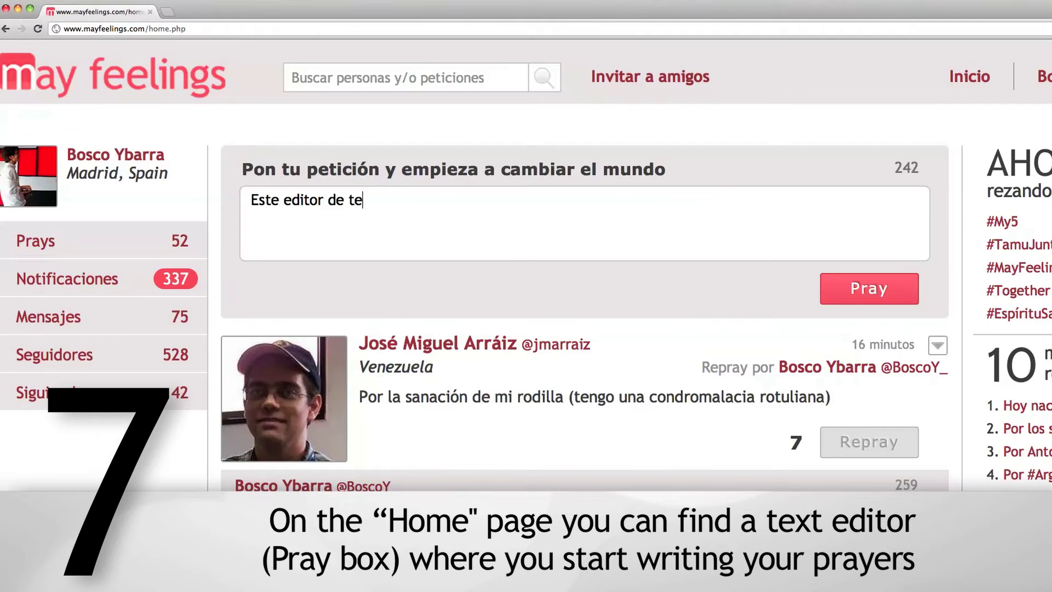
{"action": "type", "text": "xto sirve para que escribas "}
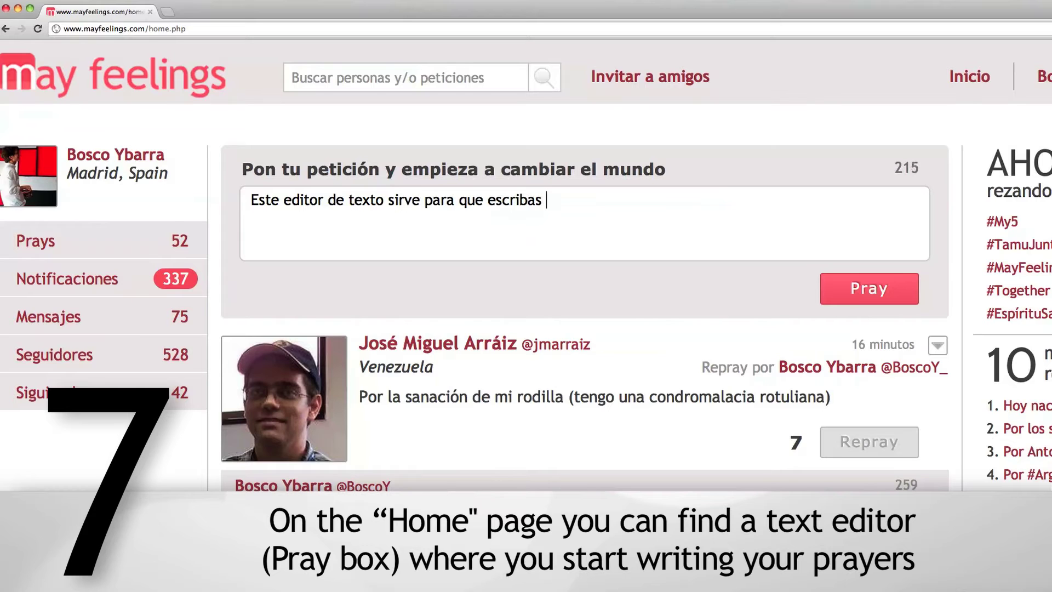
{"action": "type", "text": "tu petición y la publiq"}
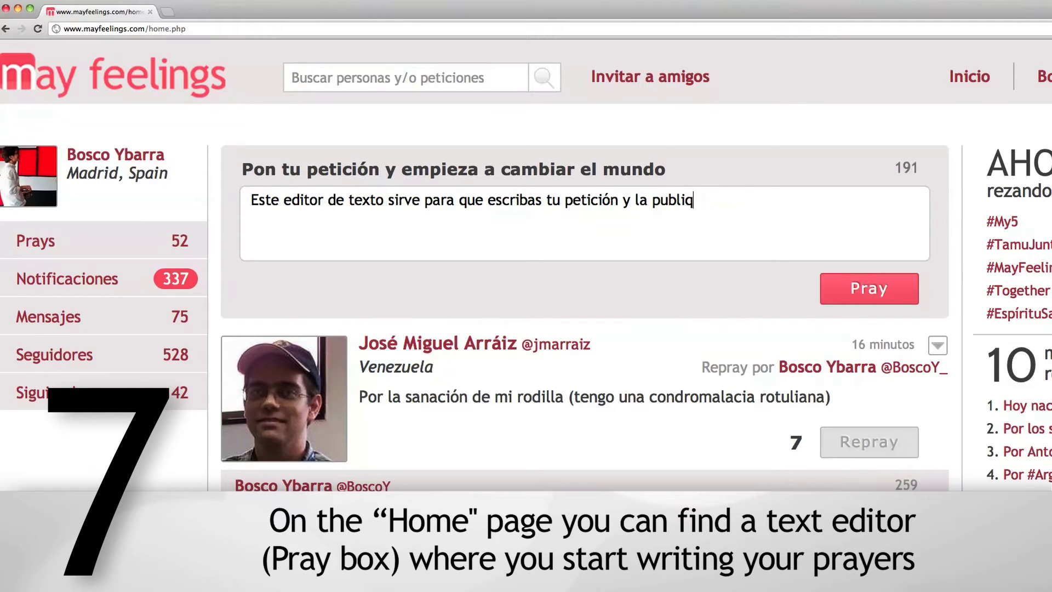
{"action": "type", "text": "ues pulsando el botón pray"}
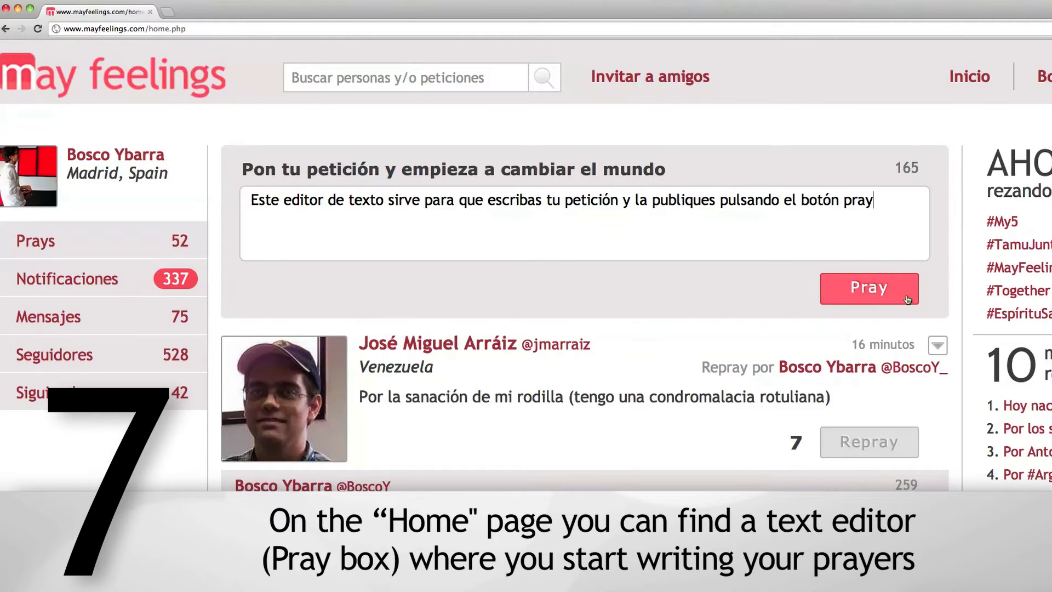
{"action": "left_click", "coordinate": [904, 296]}
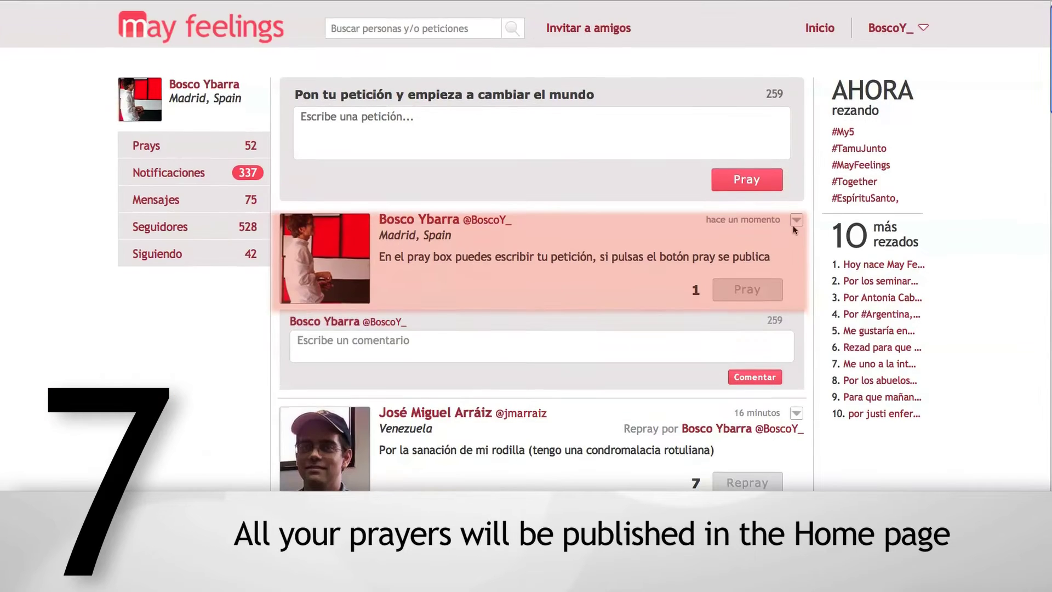
{"action": "left_click", "coordinate": [794, 224]}
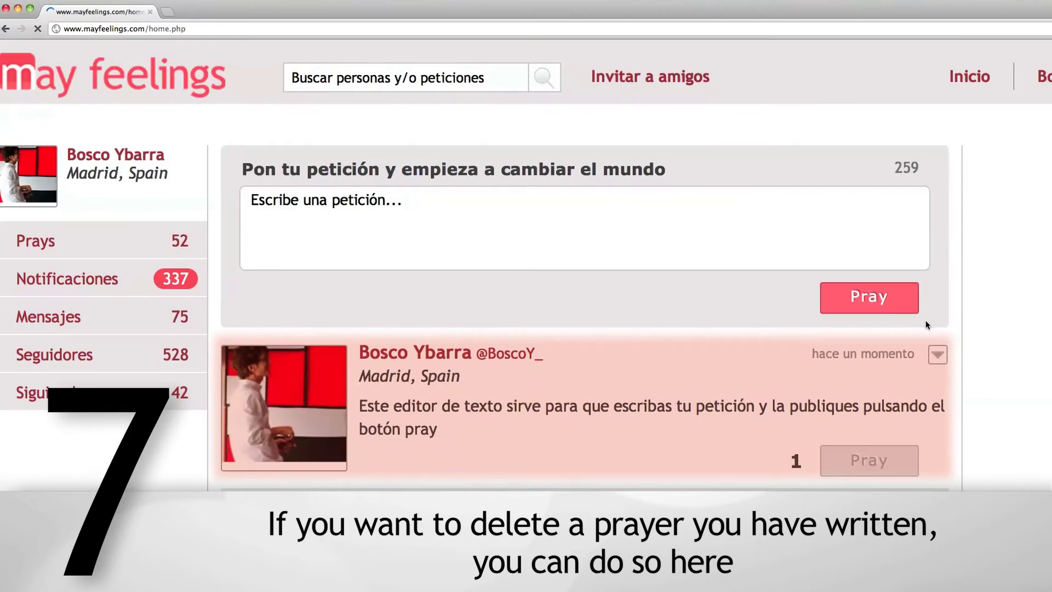
{"action": "left_click", "coordinate": [938, 354]}
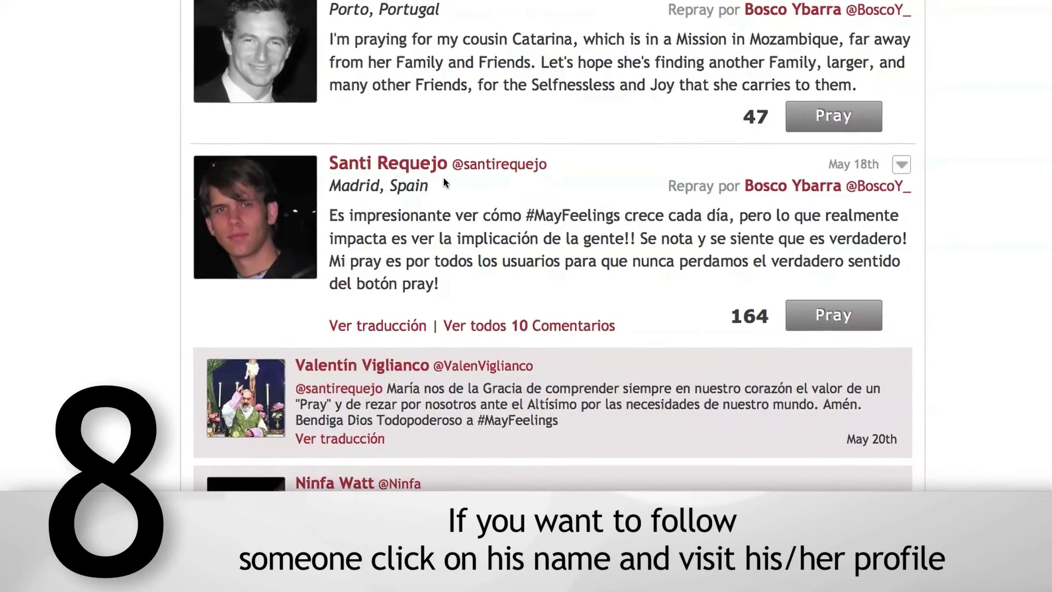
- Open the verified Madrid user's profile from their post and follow them
{"action": "left_click", "coordinate": [444, 180]}
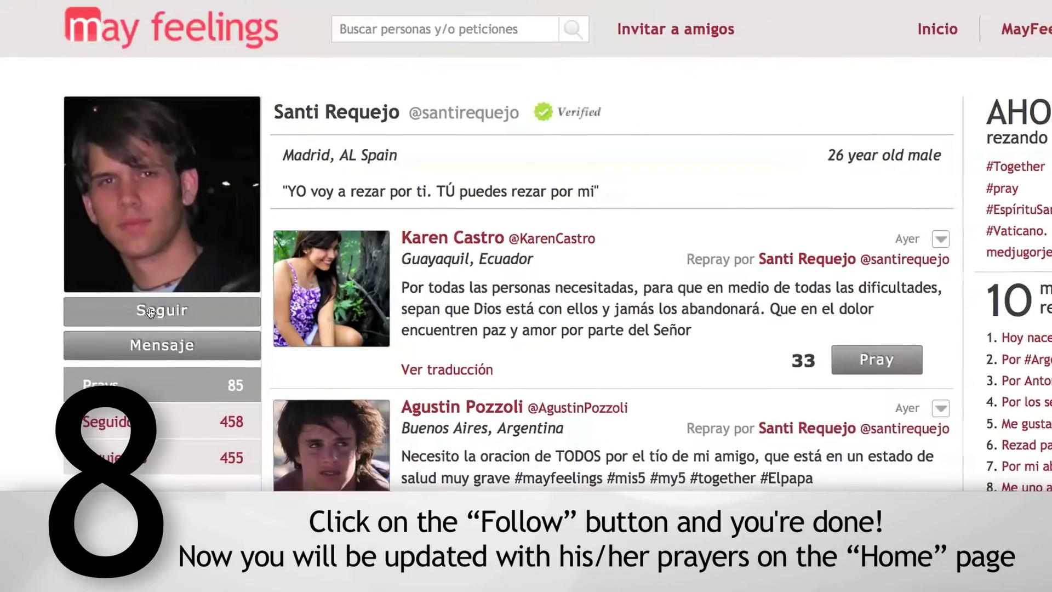
{"action": "left_click", "coordinate": [167, 321]}
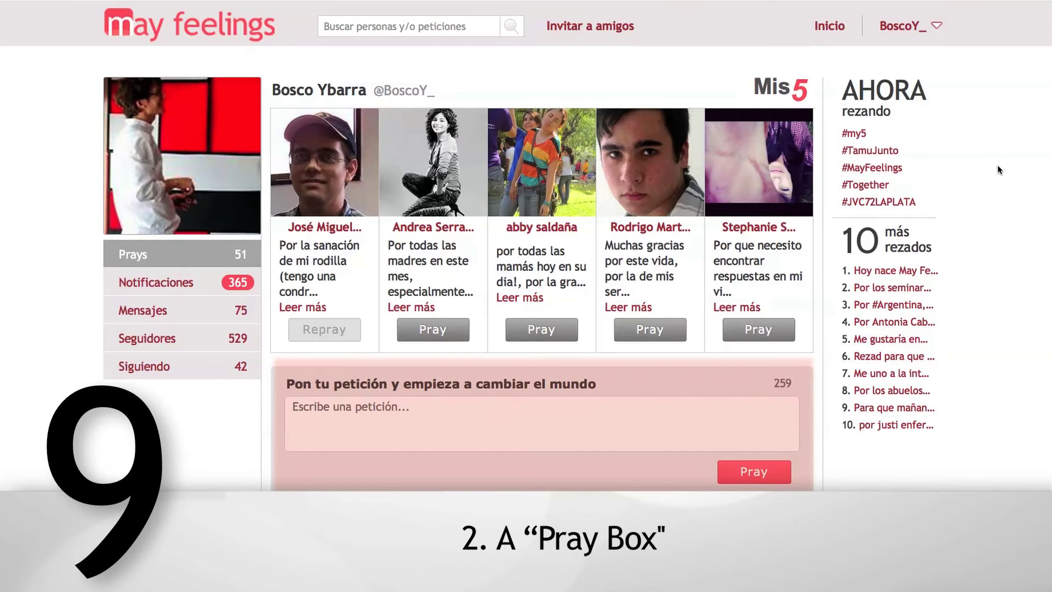
{"action": "scroll", "coordinate": [991, 170], "scroll_direction": "down", "scroll_amount": 5}
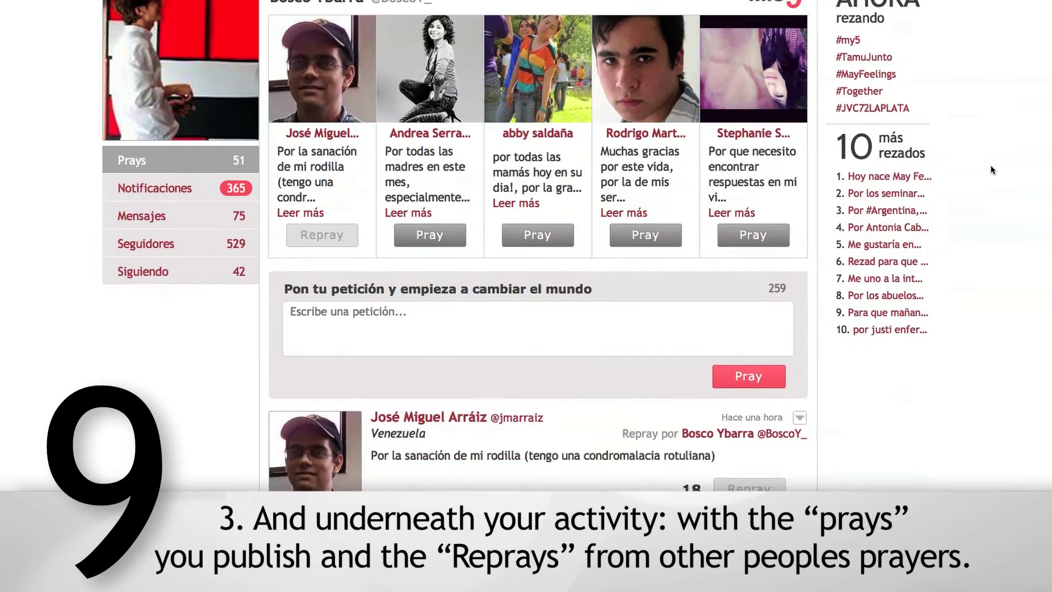
{"action": "scroll", "coordinate": [960, 216], "scroll_direction": "down", "scroll_amount": 1}
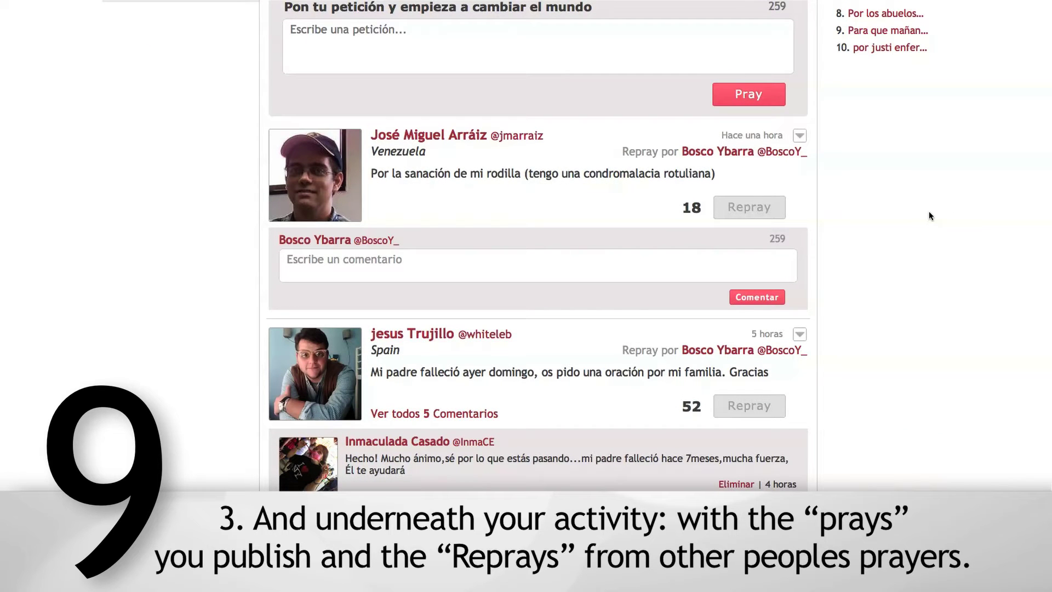
{"action": "scroll", "coordinate": [929, 212], "scroll_direction": "down", "scroll_amount": 3}
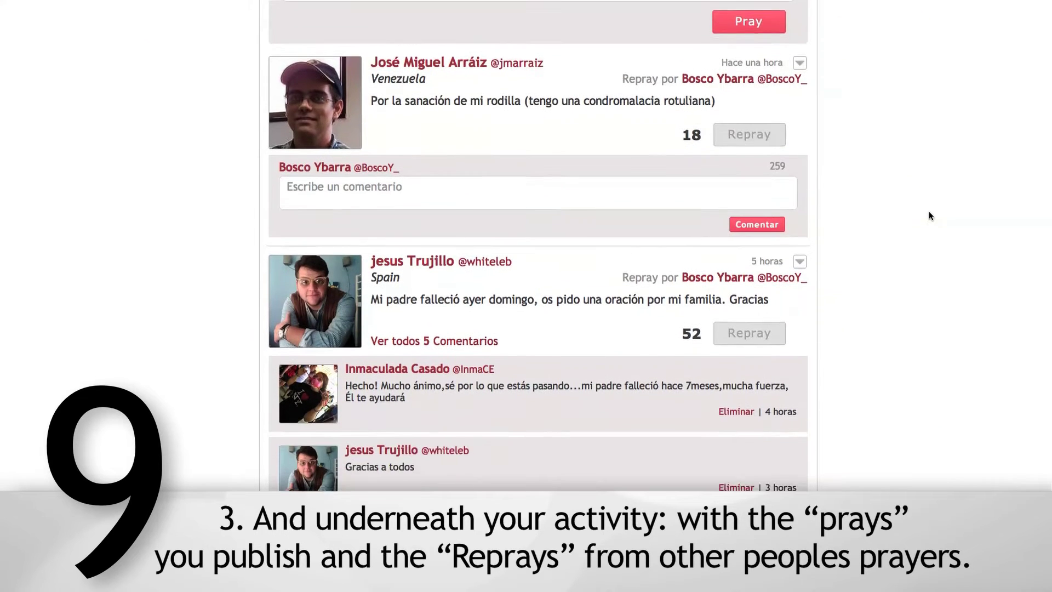
{"action": "scroll", "coordinate": [929, 211], "scroll_direction": "down", "scroll_amount": 6}
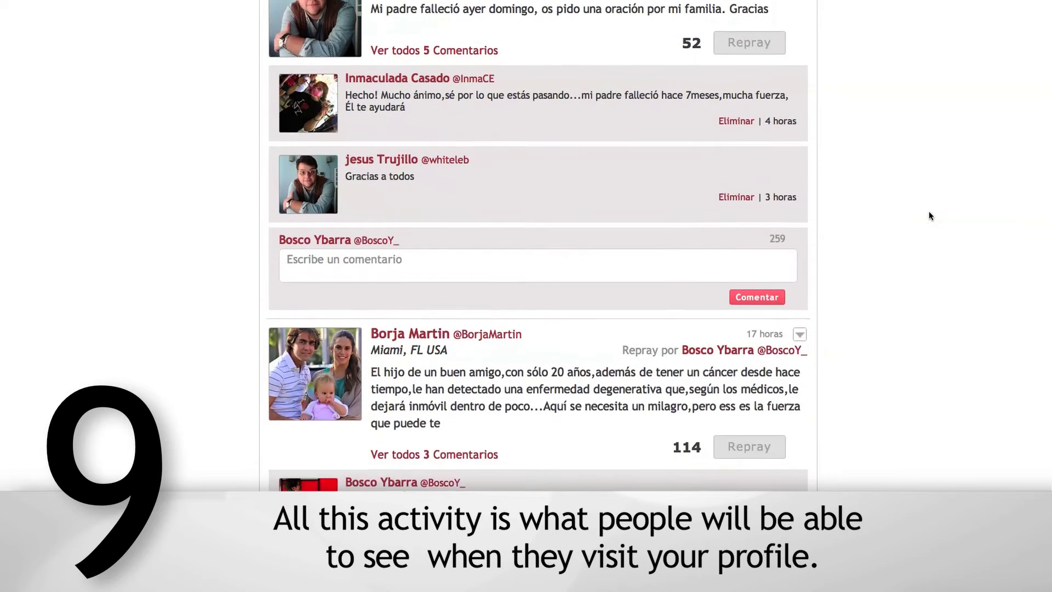
{"action": "scroll", "coordinate": [929, 211], "scroll_direction": "down", "scroll_amount": 5}
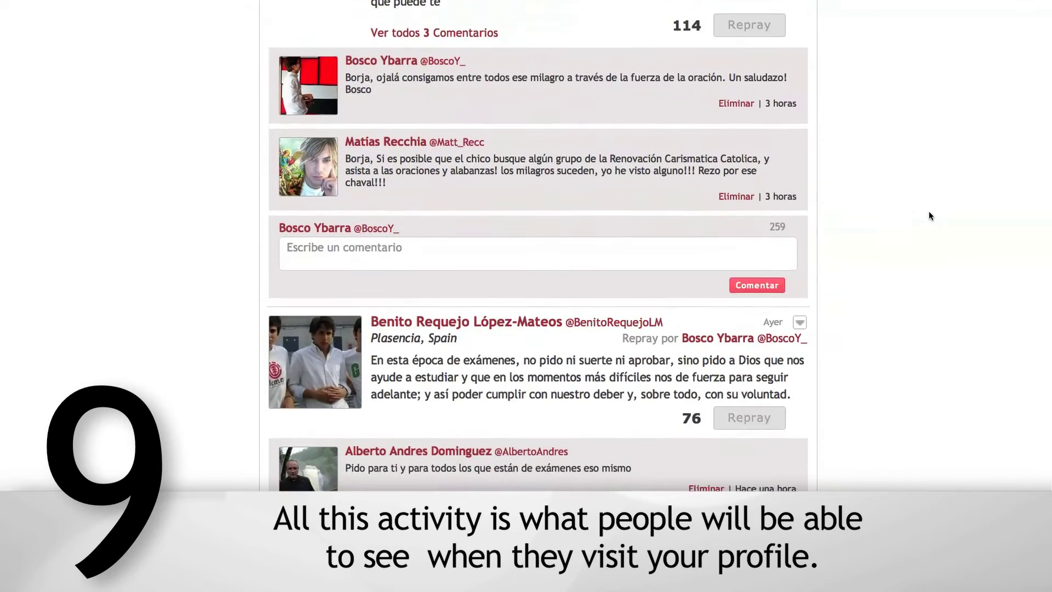
{"action": "scroll", "coordinate": [851, 230], "scroll_direction": "down", "scroll_amount": 1}
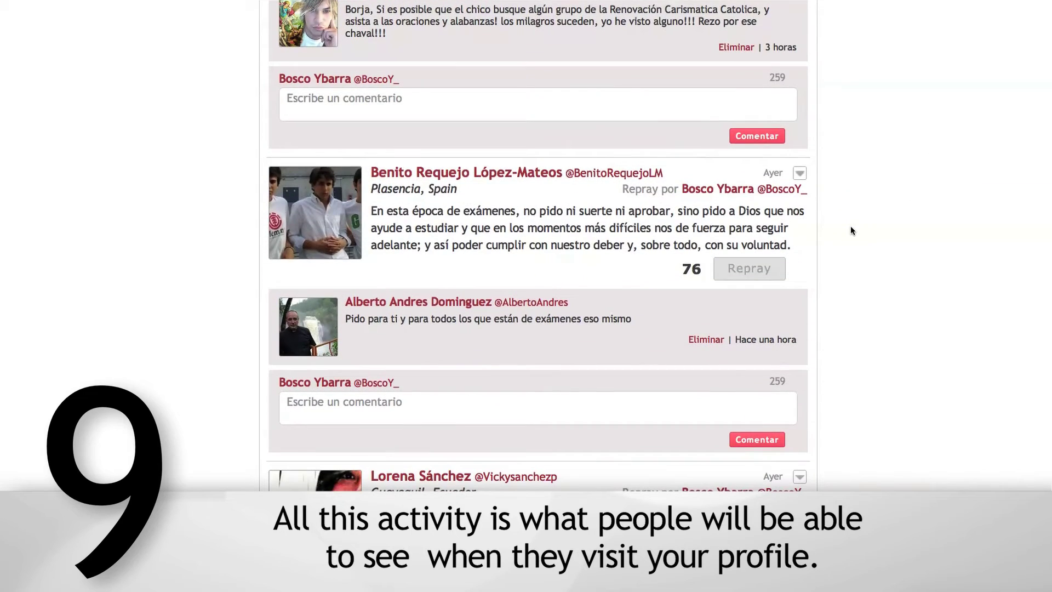
{"action": "scroll", "coordinate": [896, 226], "scroll_direction": "down", "scroll_amount": 5}
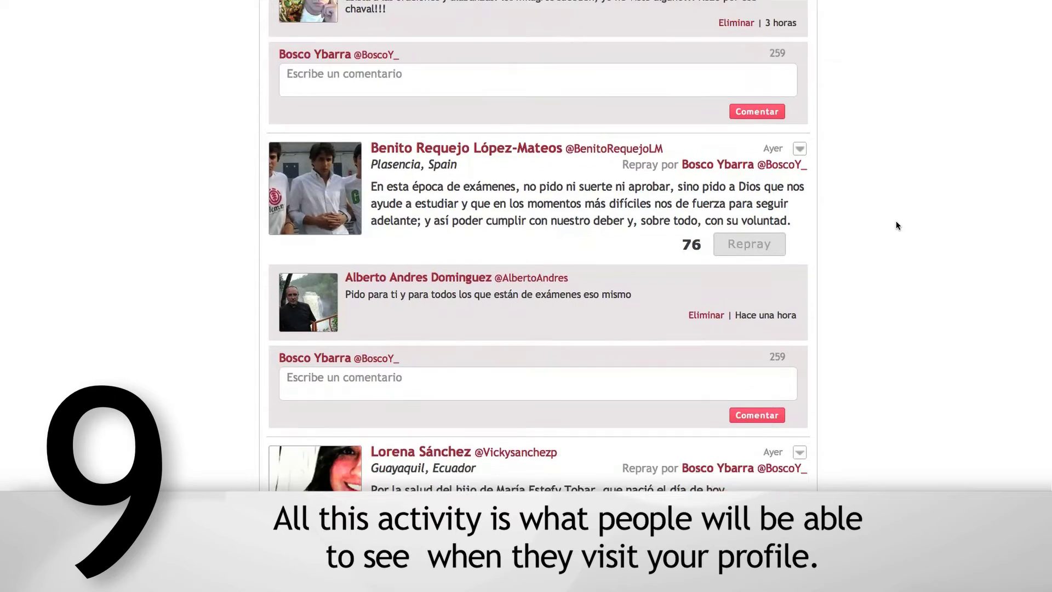
{"action": "scroll", "coordinate": [896, 221], "scroll_direction": "down", "scroll_amount": 3}
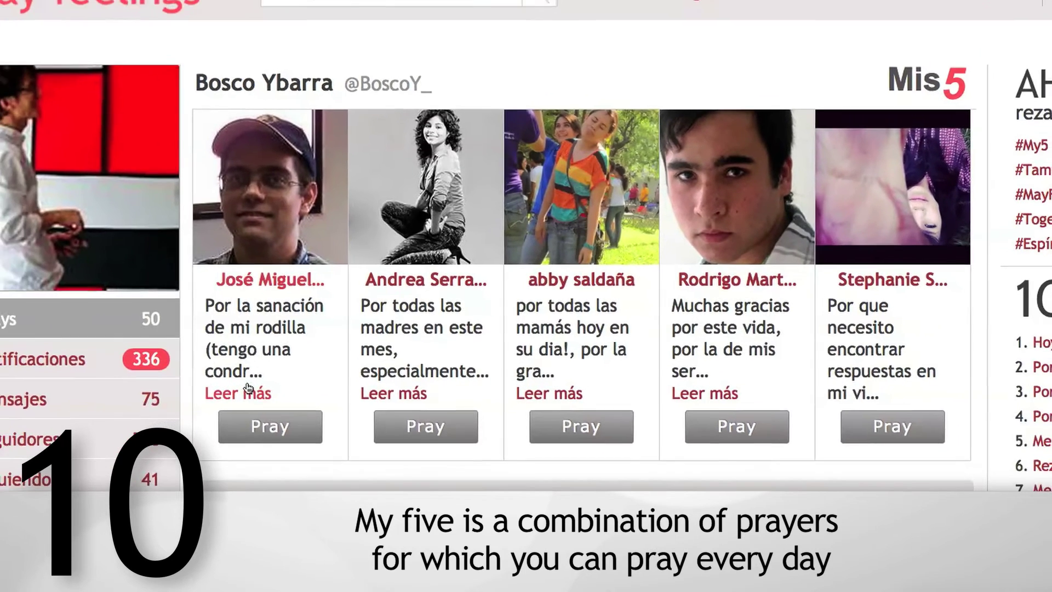
- Expand the first Mis 5 prayer with Leer más, then switch to the fourth and fifth prayers
{"action": "scroll", "coordinate": [272, 356], "scroll_direction": "down", "scroll_amount": 1}
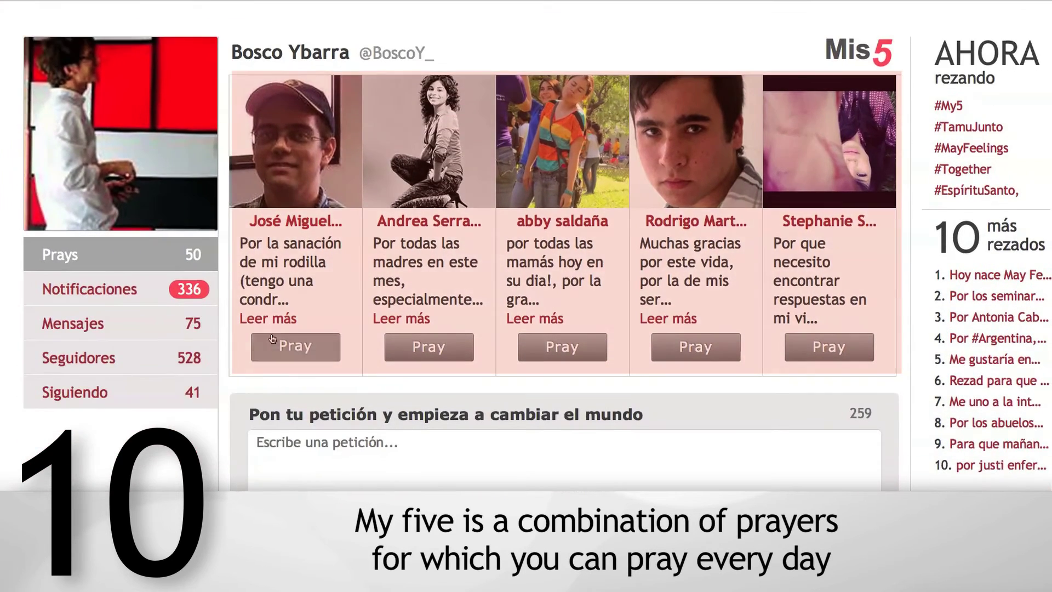
{"action": "left_click", "coordinate": [272, 321]}
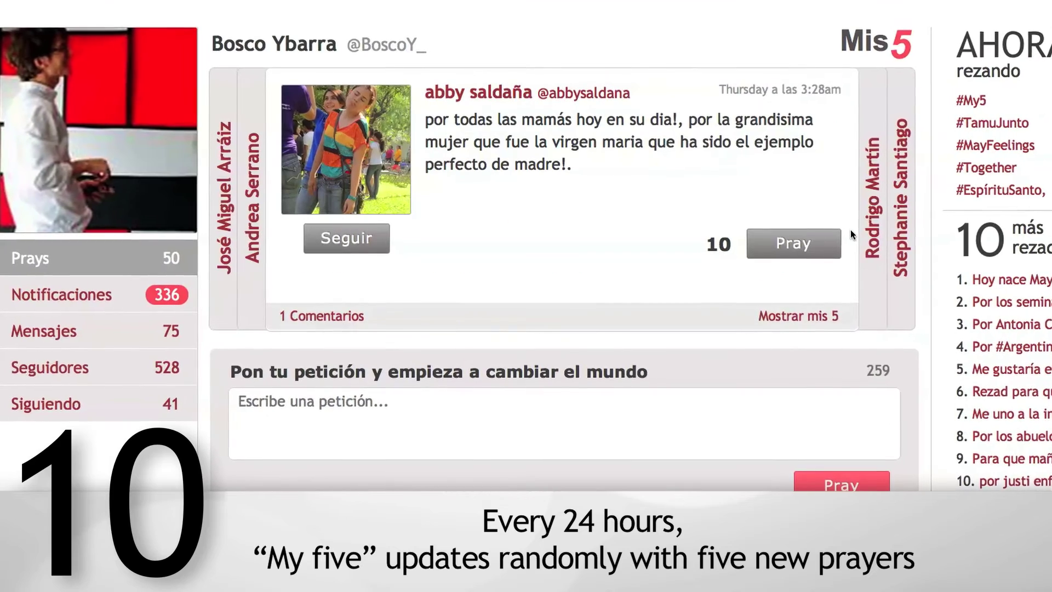
{"action": "left_click", "coordinate": [877, 203]}
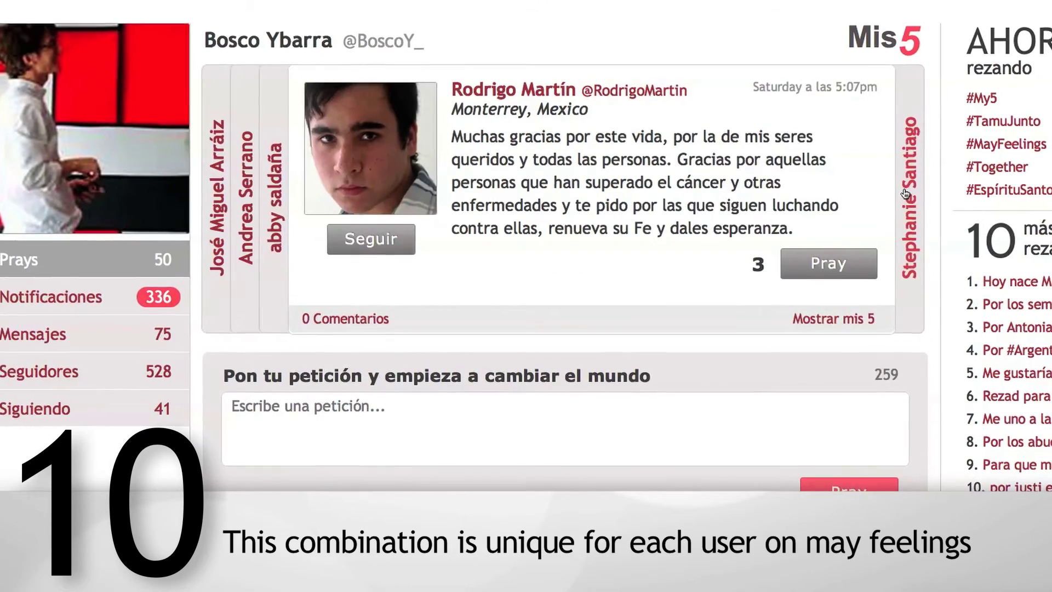
{"action": "left_click", "coordinate": [898, 197]}
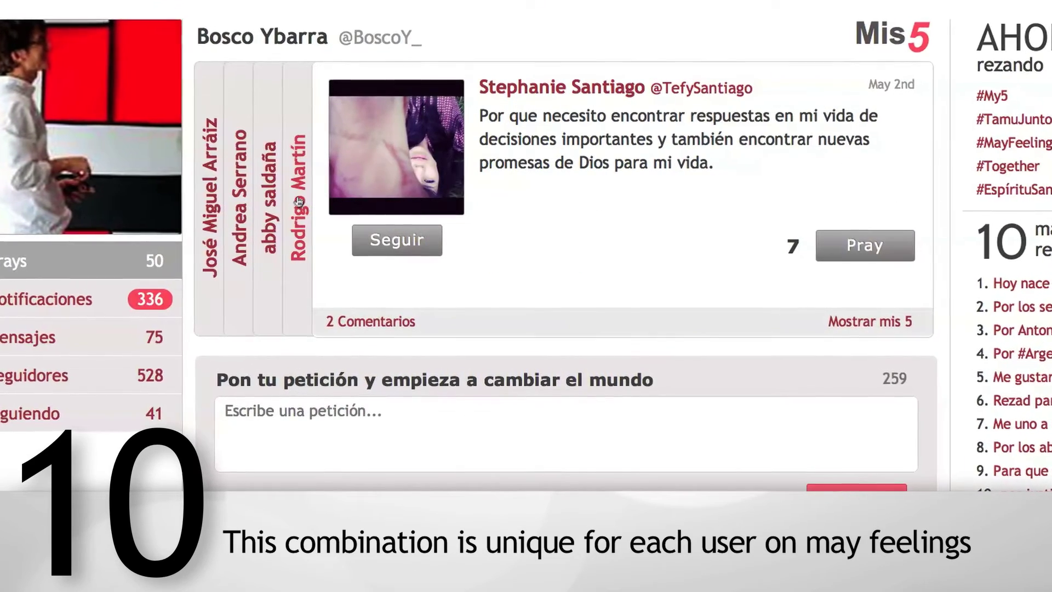
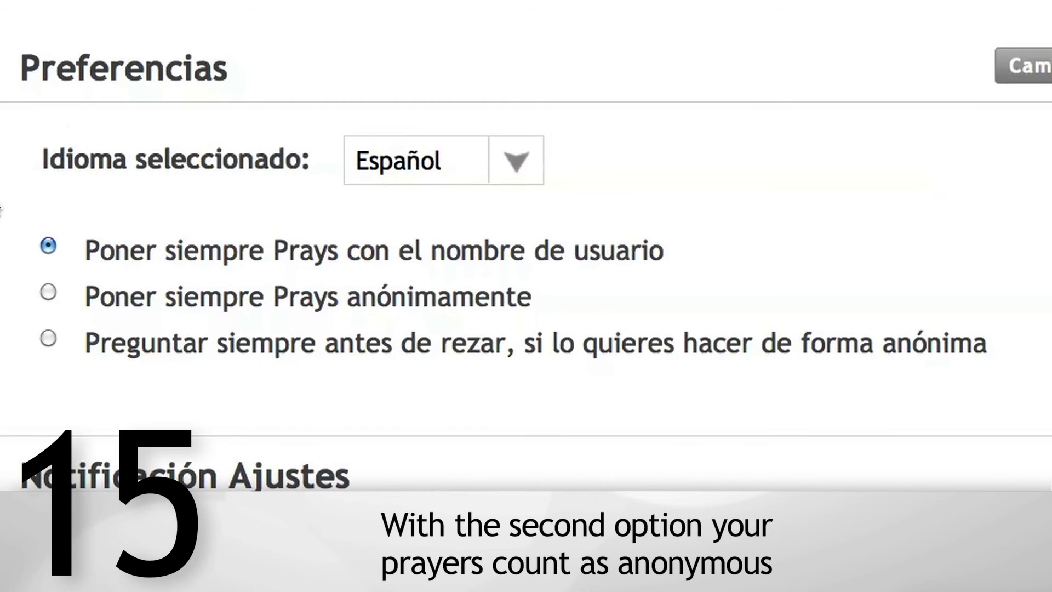
- Set the preference to anonymous praying, then pray for a feed post anonymously
{"action": "left_click", "coordinate": [48, 296]}
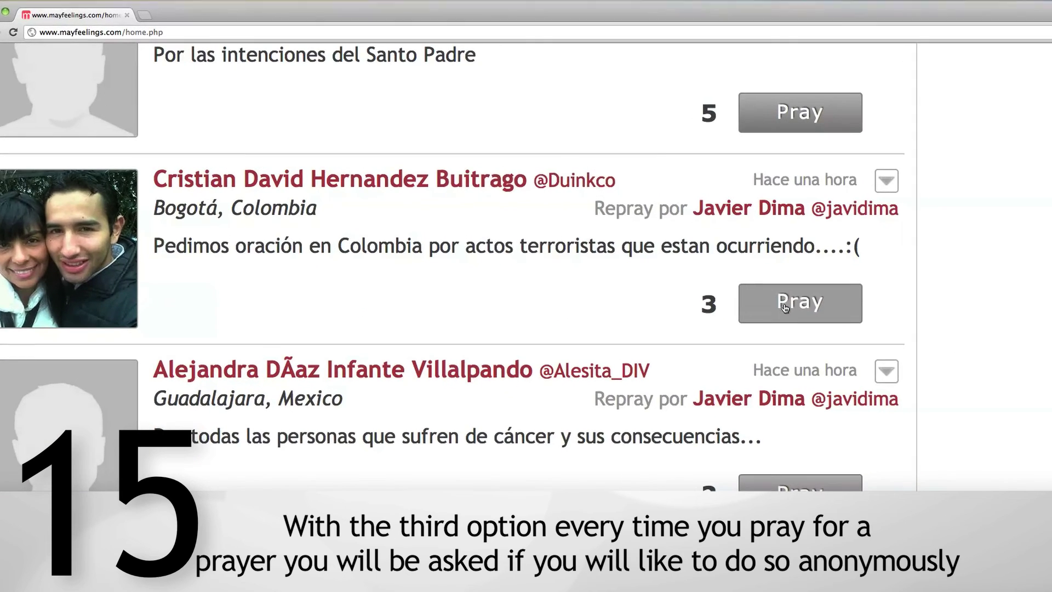
{"action": "left_click", "coordinate": [791, 307]}
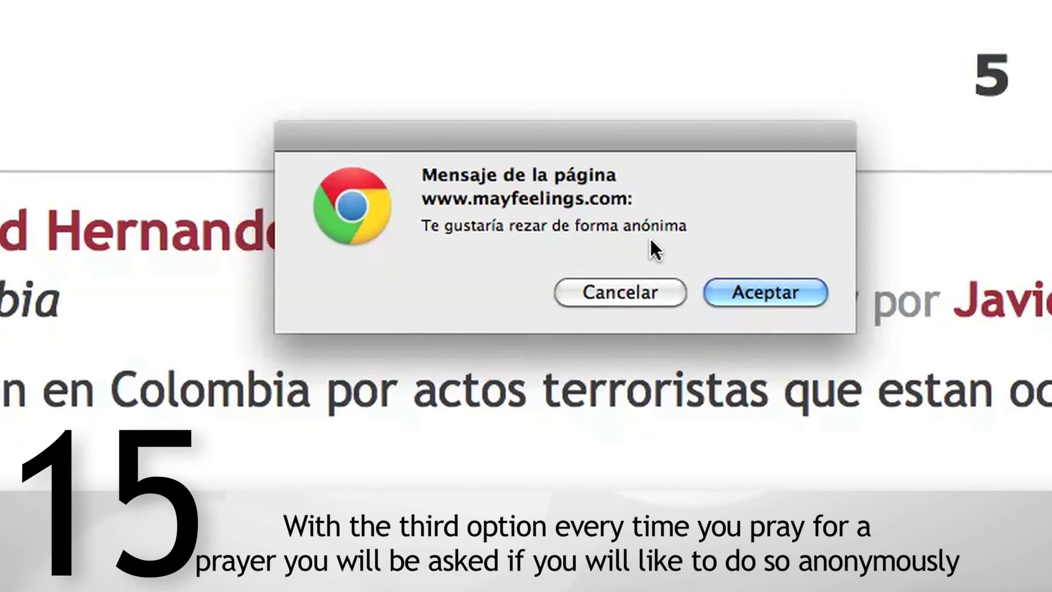
{"action": "left_click", "coordinate": [749, 295]}
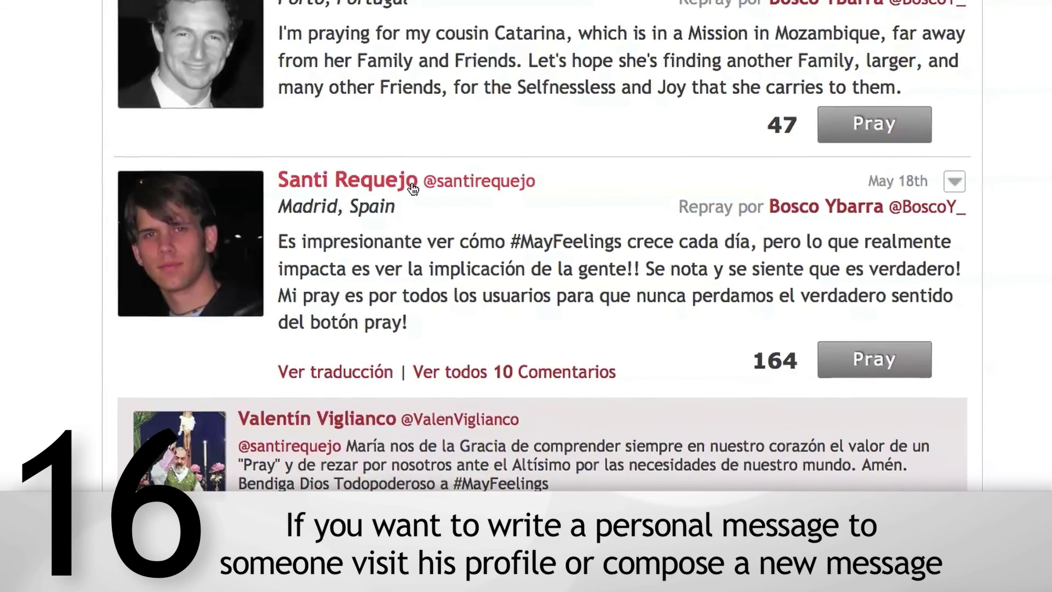
- Open the poster's profile and begin a private message starting with 'H'
{"action": "left_click", "coordinate": [408, 174]}
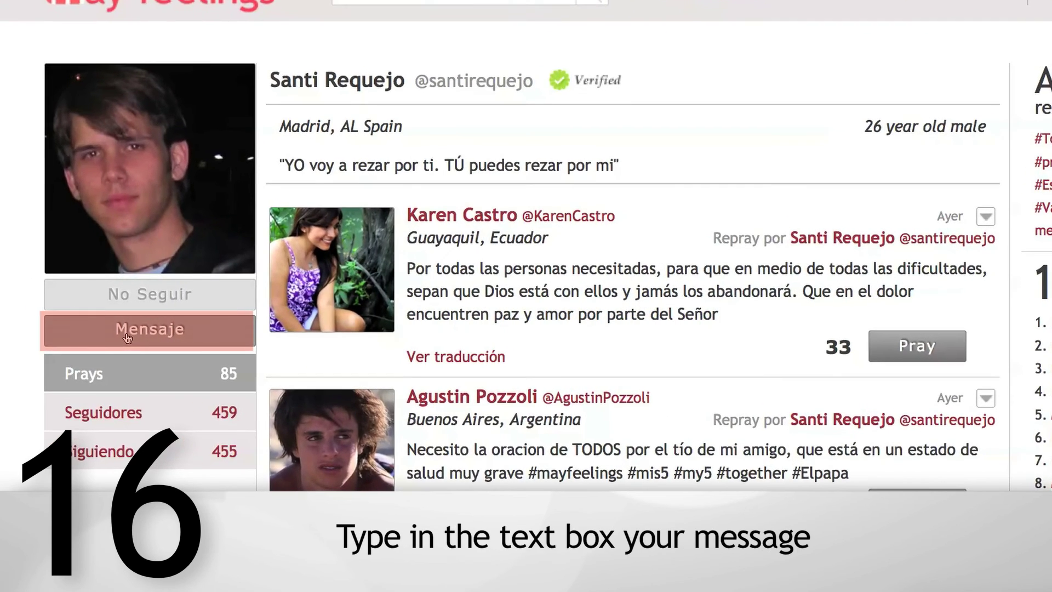
{"action": "left_click", "coordinate": [117, 336]}
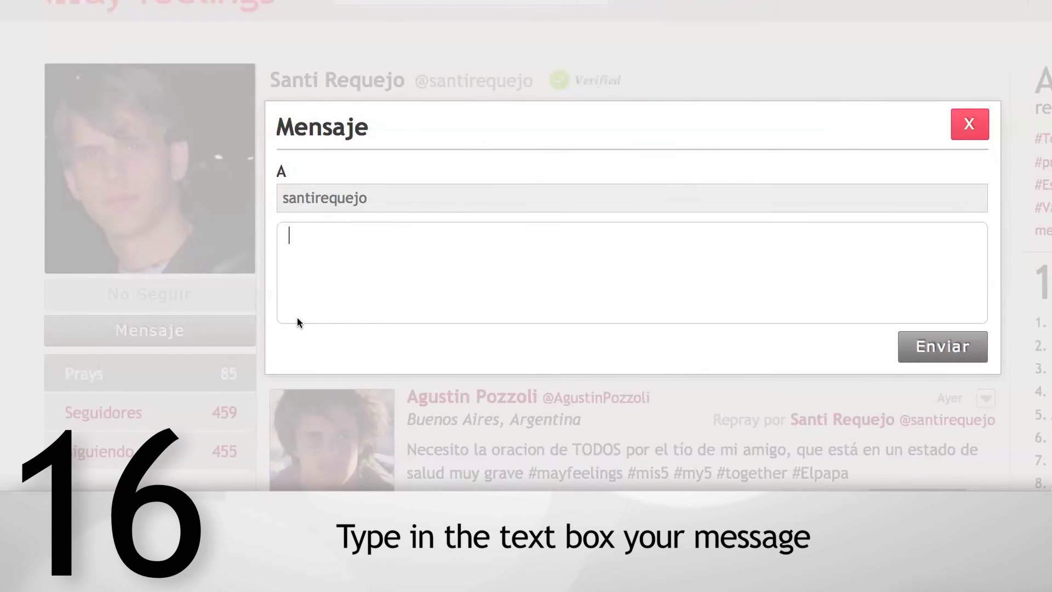
{"action": "type", "text": "H"}
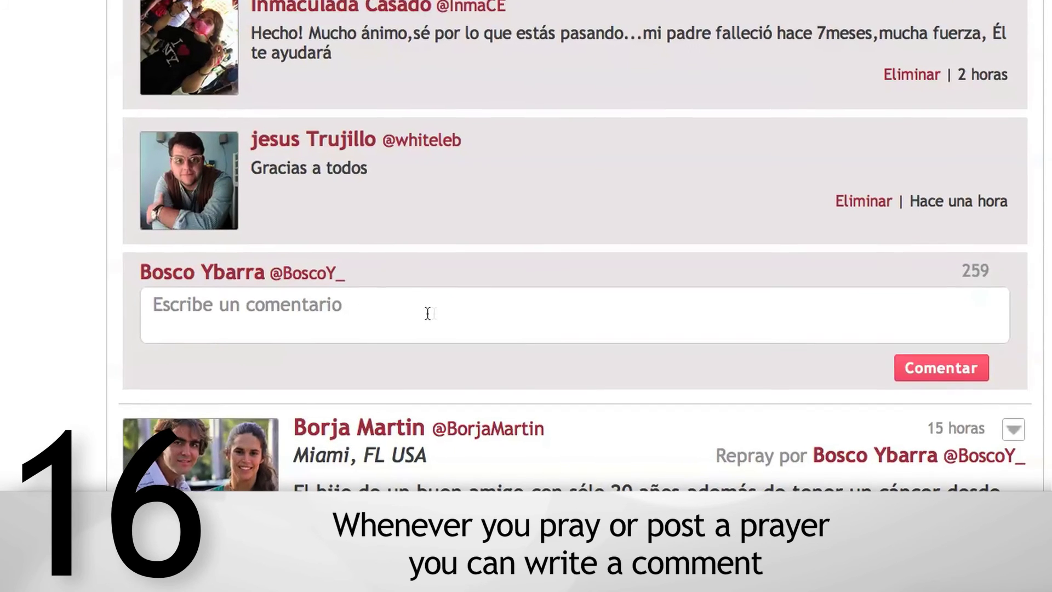
- Post the comment 'Mucho ánimo a toda la familia!' on the prayer
{"action": "left_click", "coordinate": [356, 287]}
{"action": "type", "text": "Mucho án"}
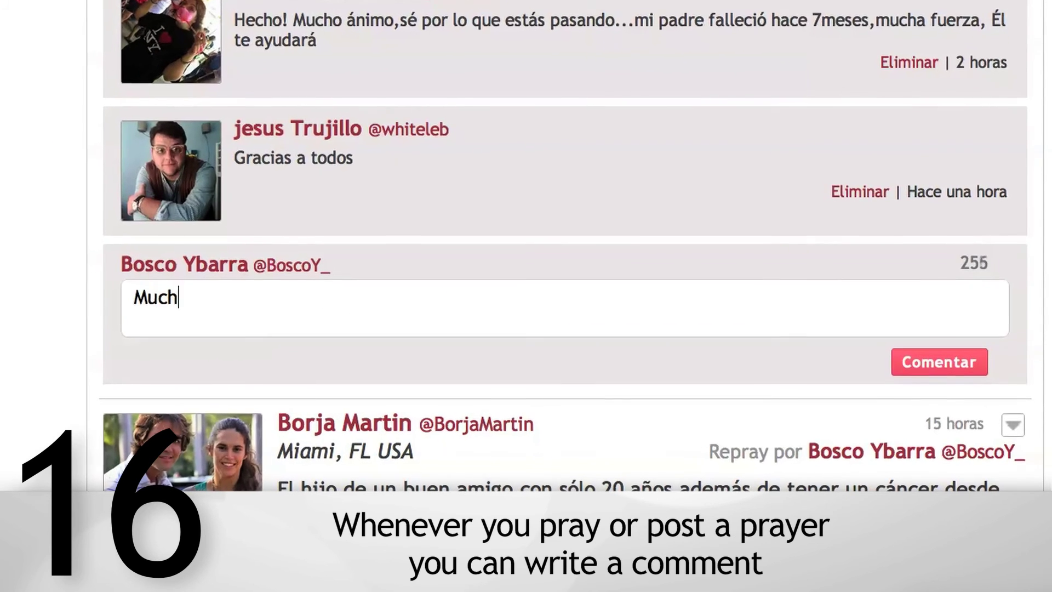
{"action": "type", "text": "imo a toda la familia!"}
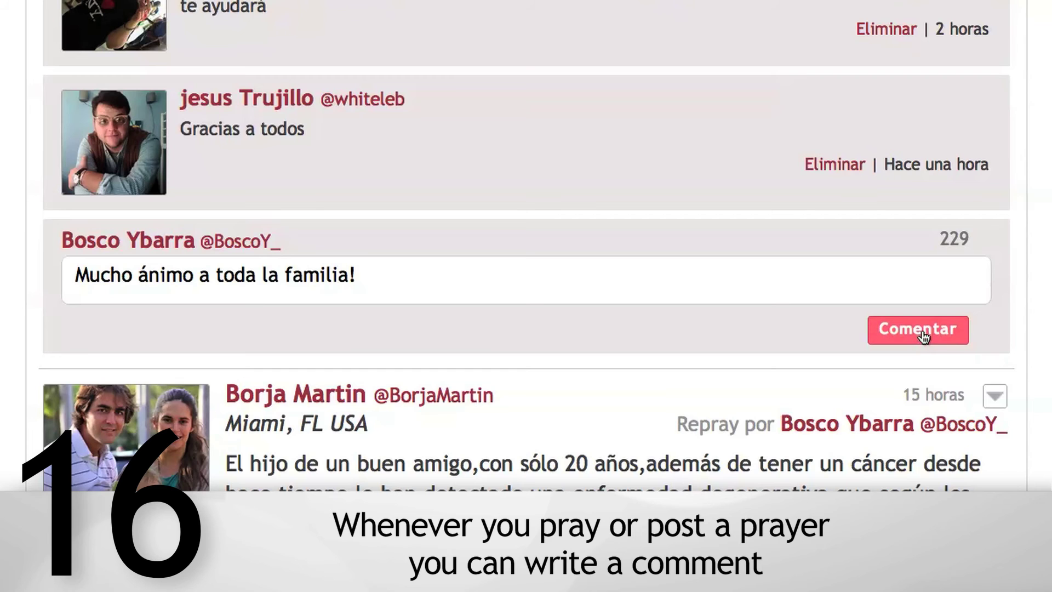
{"action": "left_click", "coordinate": [924, 335]}
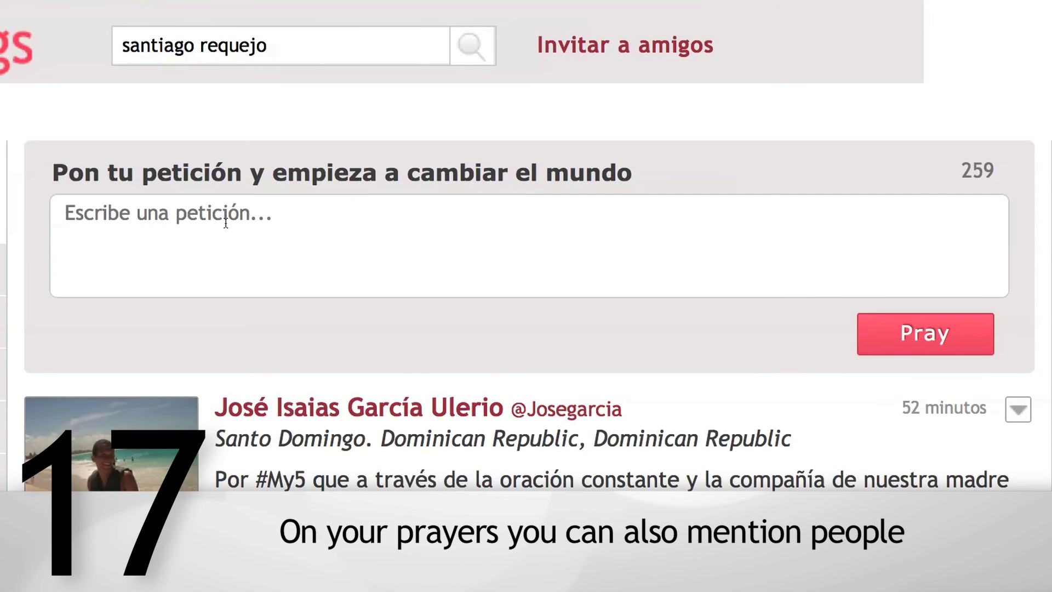
- Write a petition 'Pido por' that mentions a suggested user
{"action": "type", "text": "Pido"}
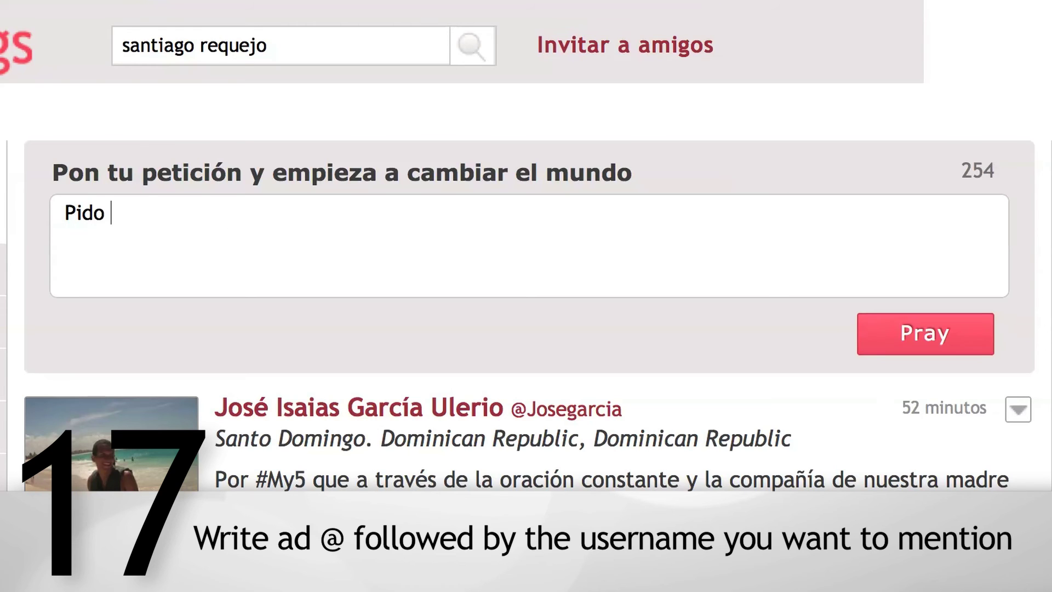
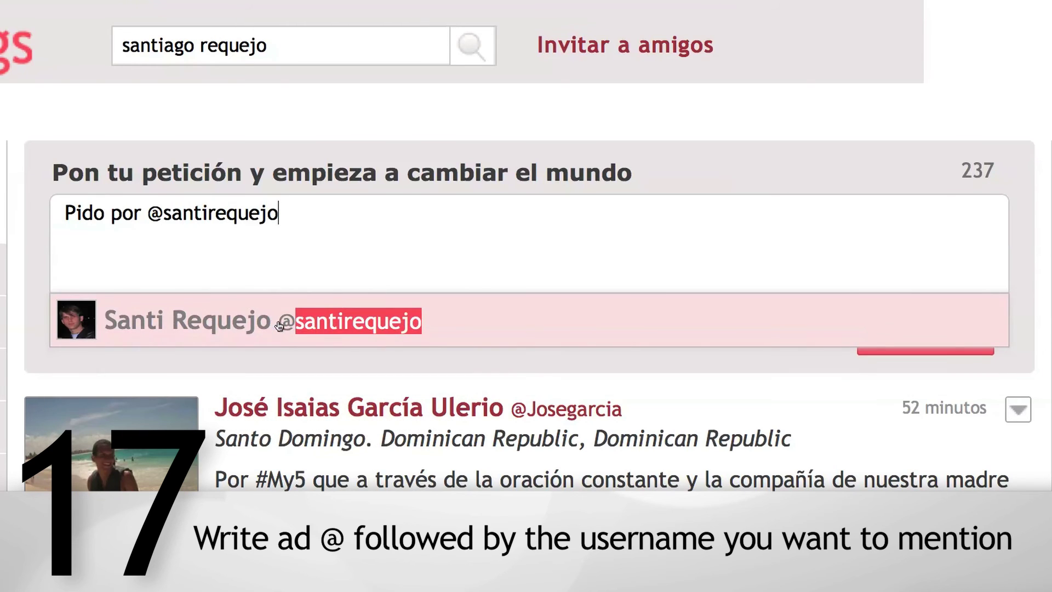
{"action": "left_click", "coordinate": [311, 326]}
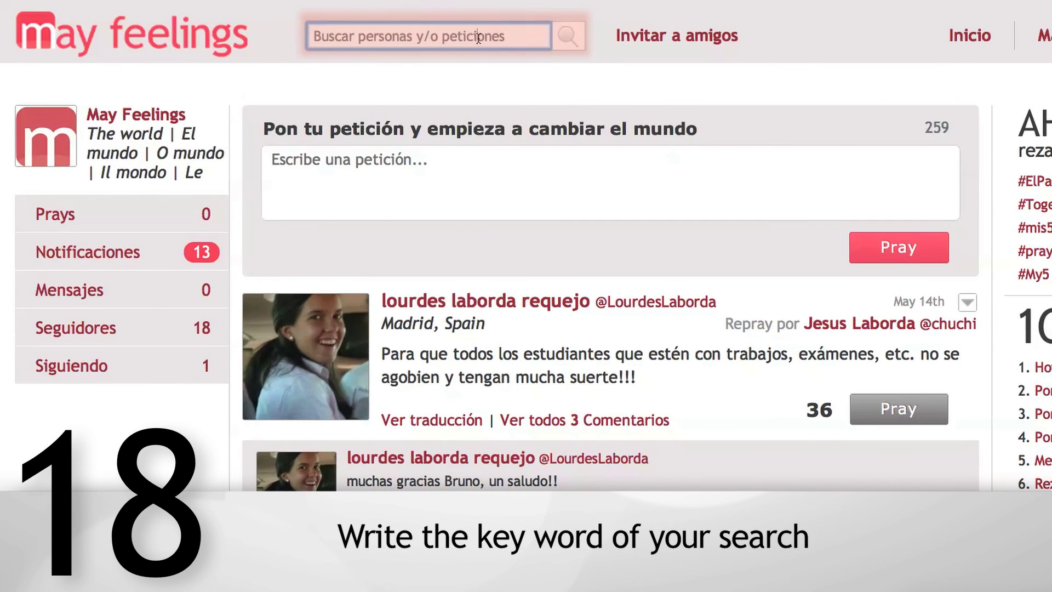
- Search for 'May feelings' using the suggestion that appears after typing 'May'
{"action": "left_click", "coordinate": [479, 36]}
{"action": "type", "text": "May"}
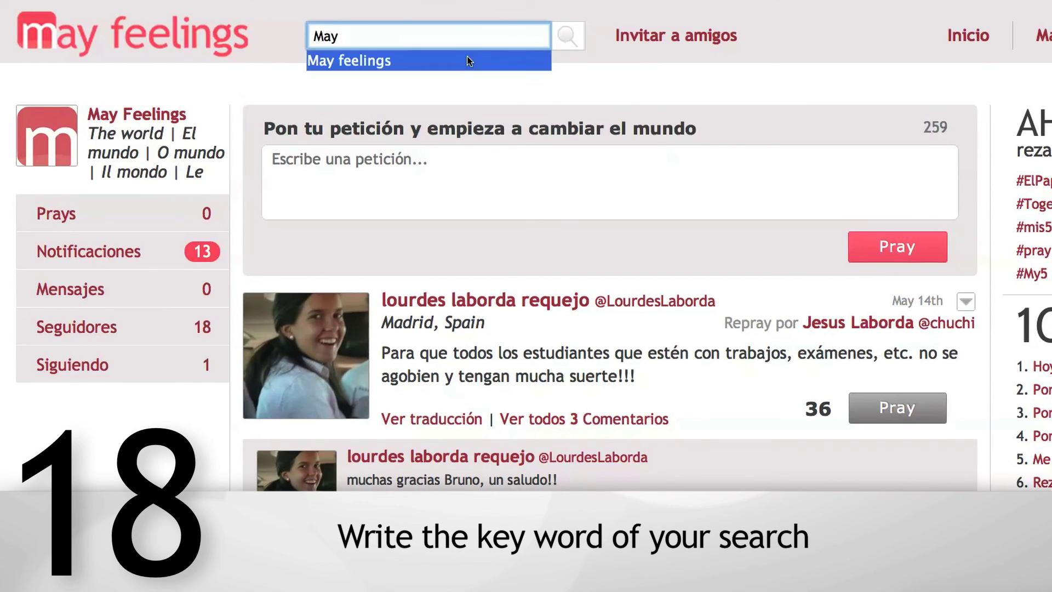
{"action": "left_click", "coordinate": [466, 58]}
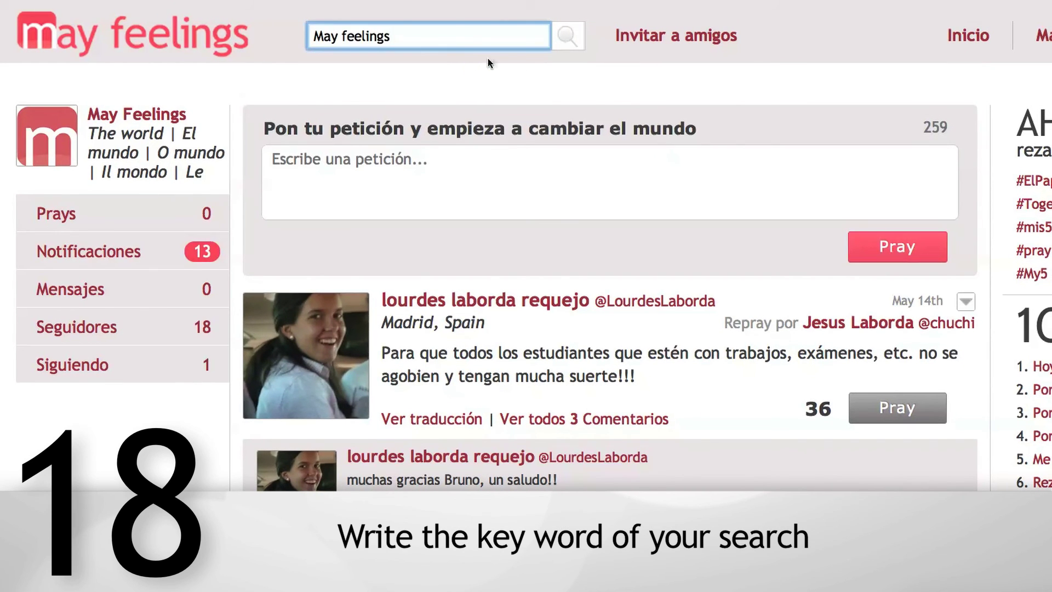
{"action": "left_click", "coordinate": [566, 36]}
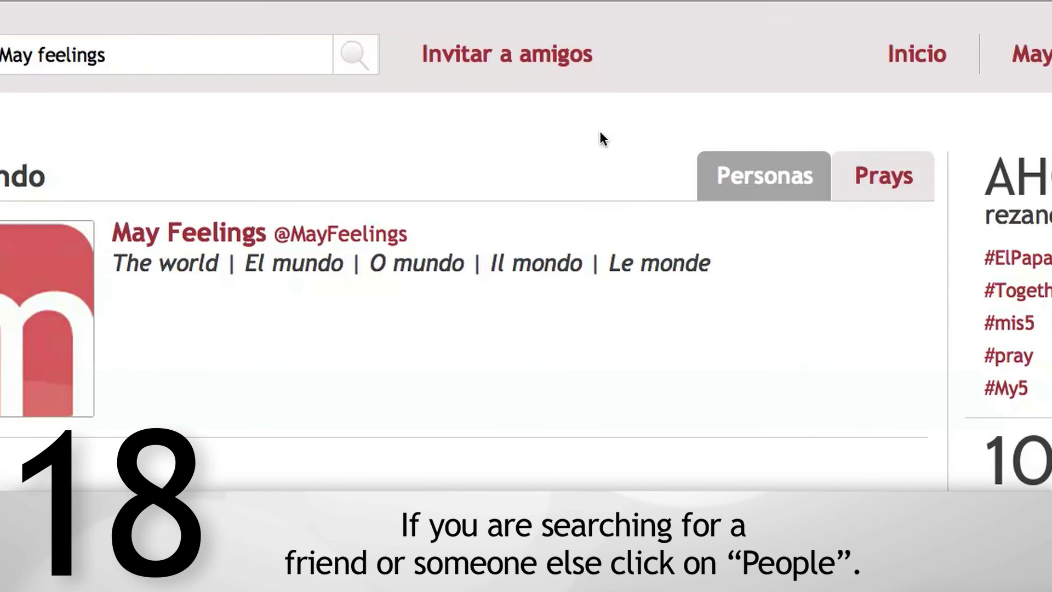
- View the Personas, then Prays results, and highlight 'May Feelings' in the first prayer
{"action": "left_click", "coordinate": [750, 185]}
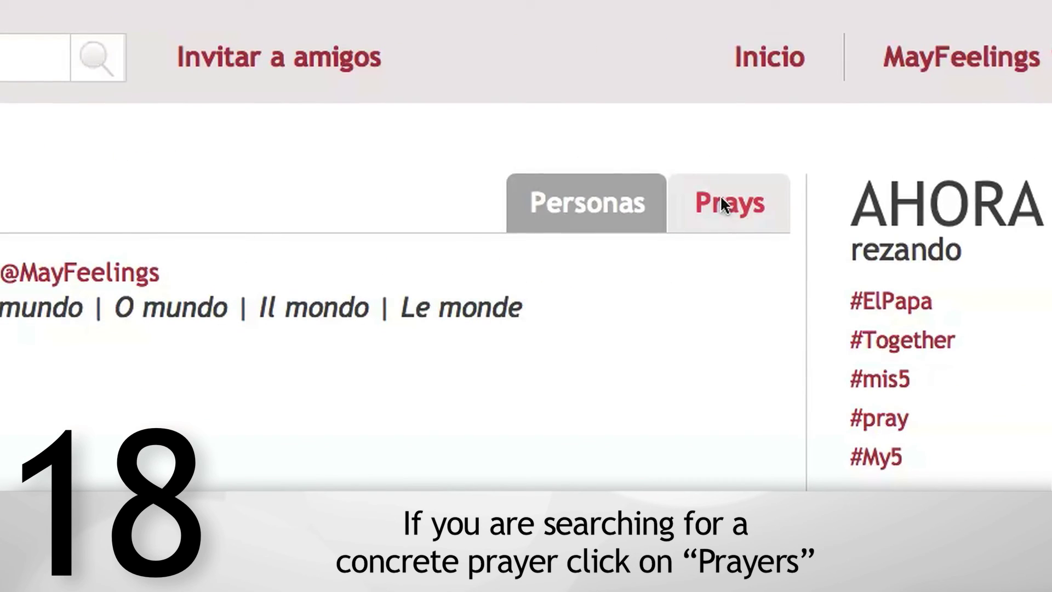
{"action": "left_click", "coordinate": [719, 195]}
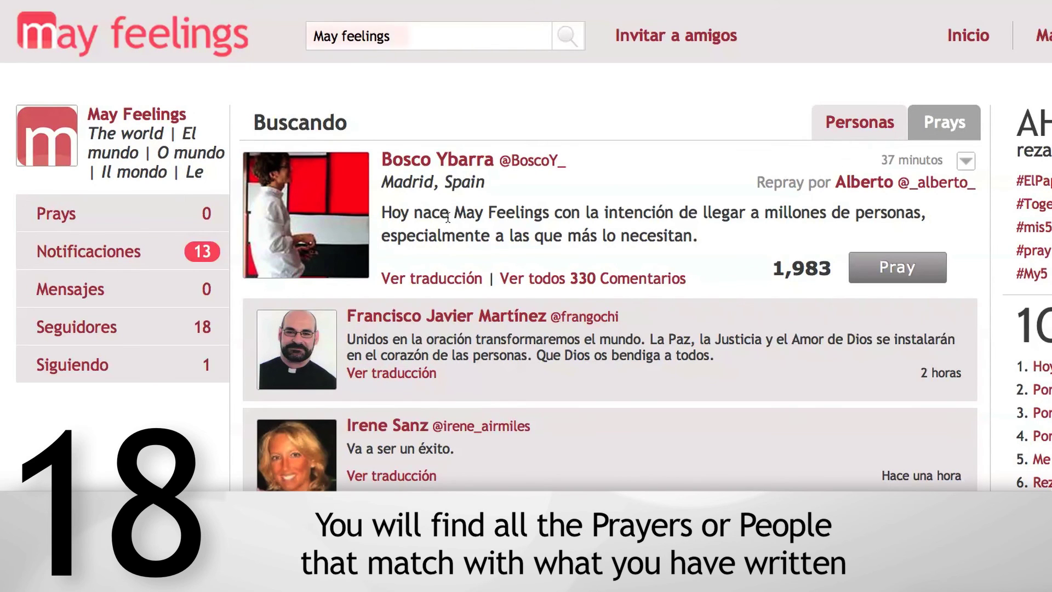
{"action": "left_click_drag", "start_coordinate": [450, 215], "coordinate": [546, 214]}
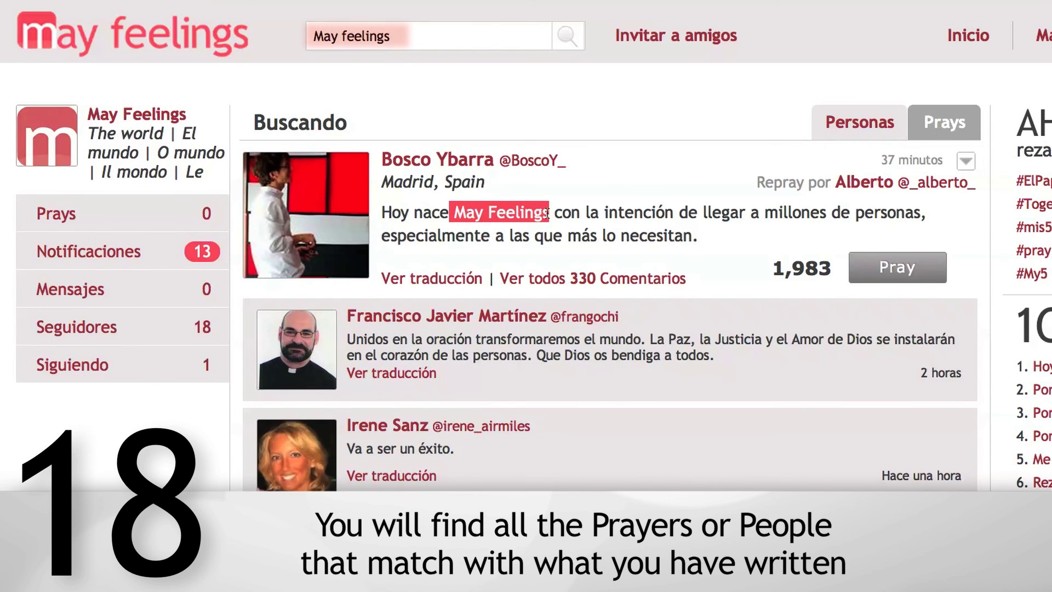